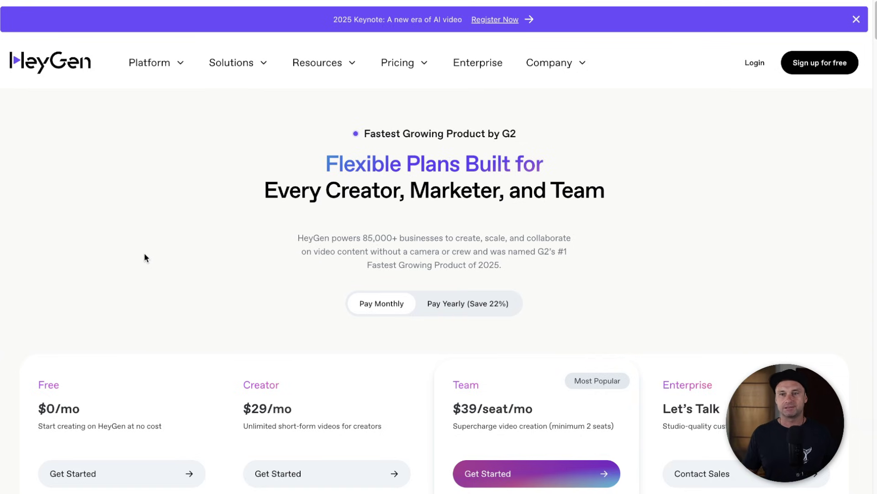
Scroll to HeyGen's Creator plan card and highlight its feature text
scroll(72, 200, "down", 3)
left_click_drag(241, 265, 389, 313)
left_click(378, 320)
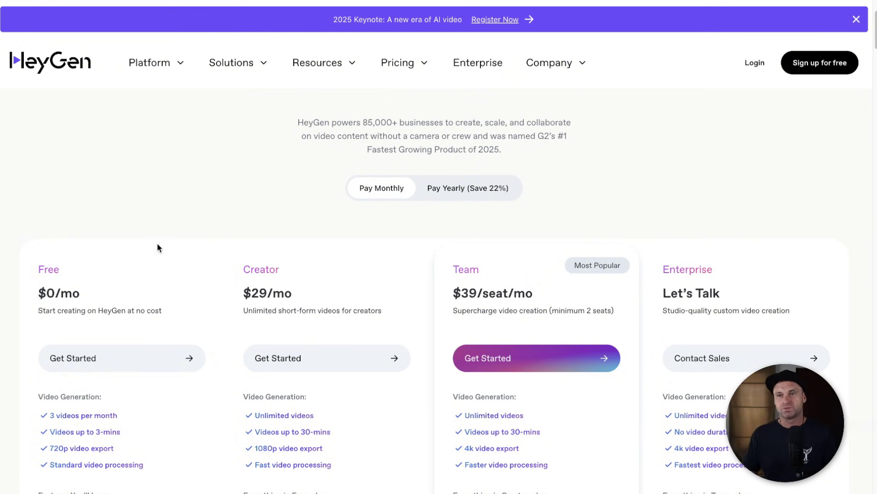
left_click_drag(244, 259, 407, 307)
left_click(405, 319)
Review the Creator plan's Unlimited videos, 1080p export, custom avatar and 700+ Stock Video Avatars lines
scroll(389, 325, "down", 2)
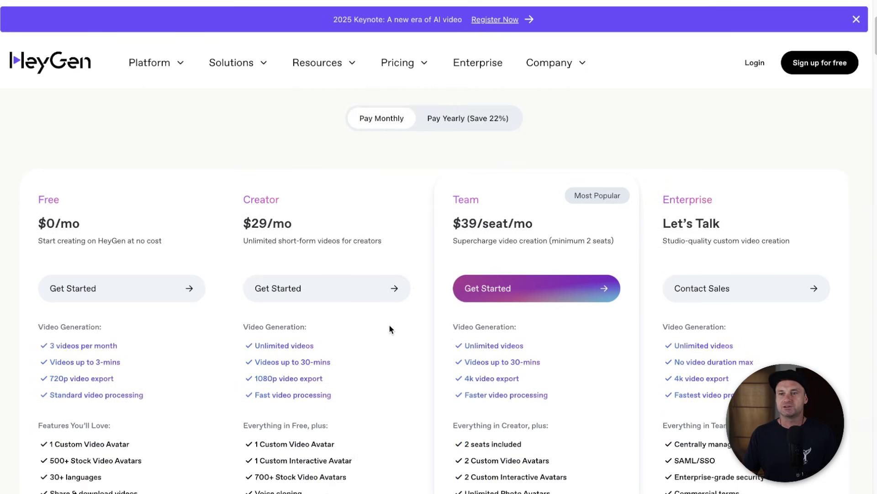
left_click_drag(239, 346, 337, 379)
left_click(361, 358)
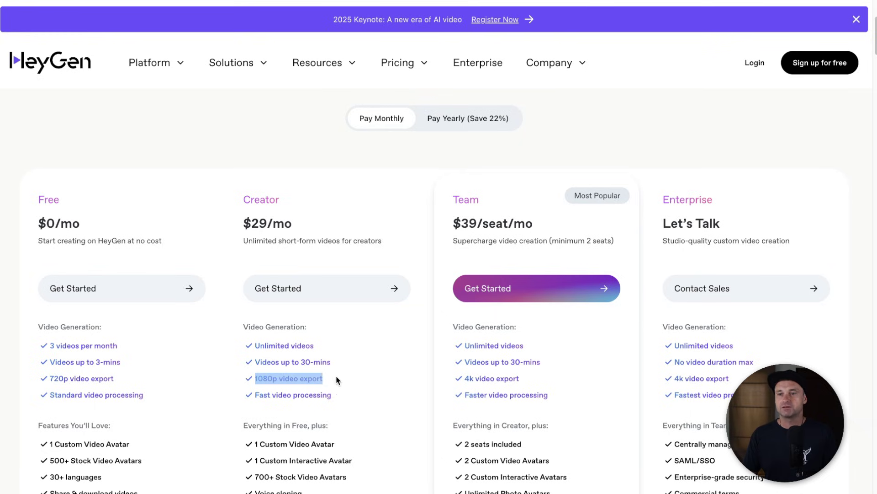
left_click(385, 431)
left_click_drag(252, 444, 364, 462)
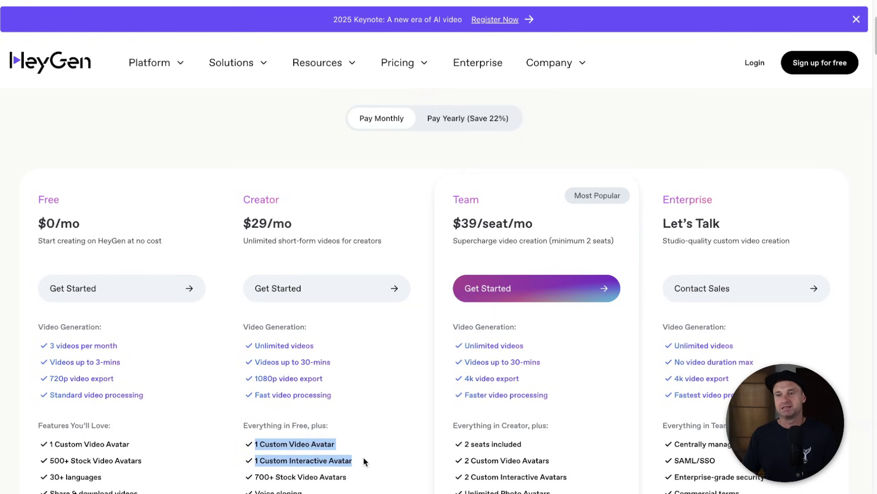
left_click(364, 457)
left_click_drag(348, 476, 242, 478)
left_click(389, 475)
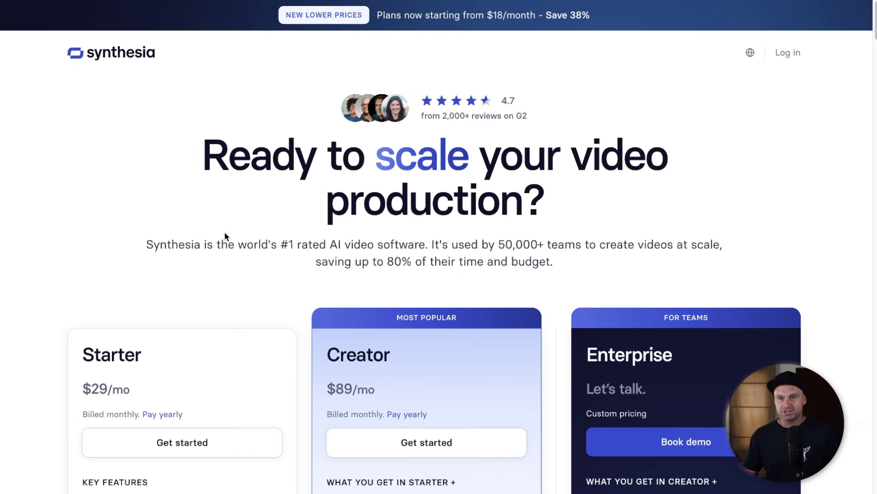
scroll(224, 231, "down", 3)
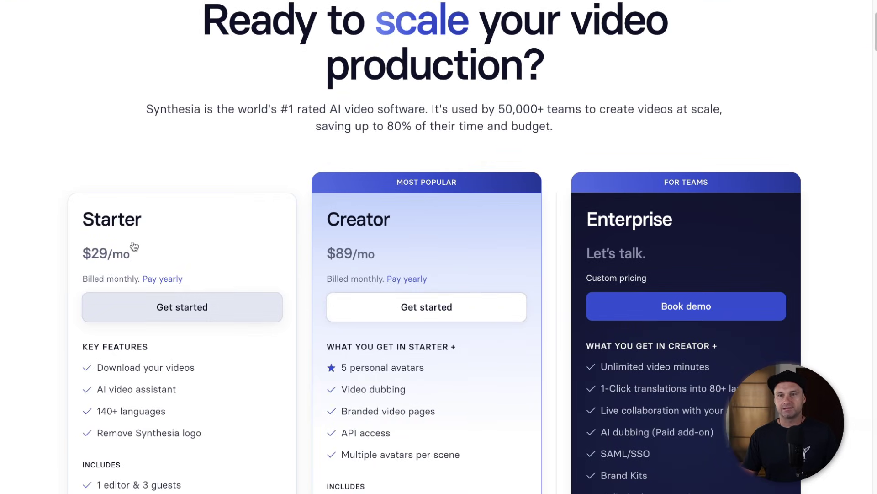
Scroll past Synthesia's plan cards toward the See all features section
scroll(134, 246, "down", 1)
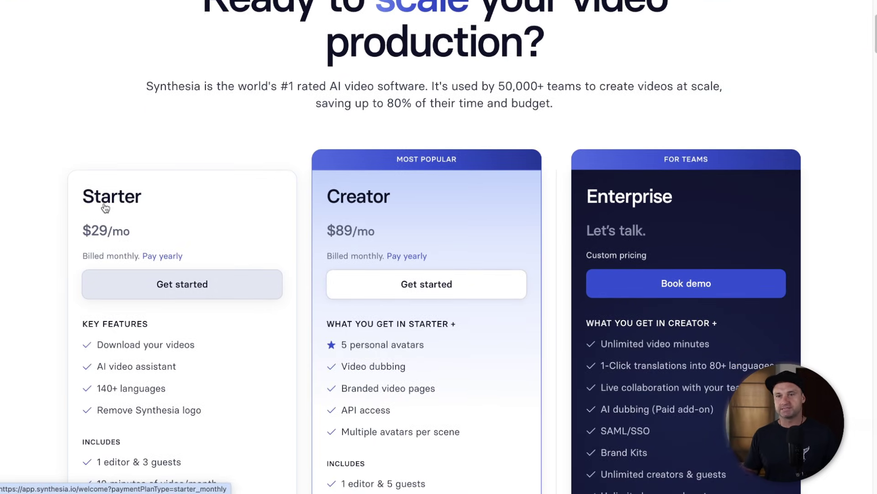
scroll(105, 208, "down", 1)
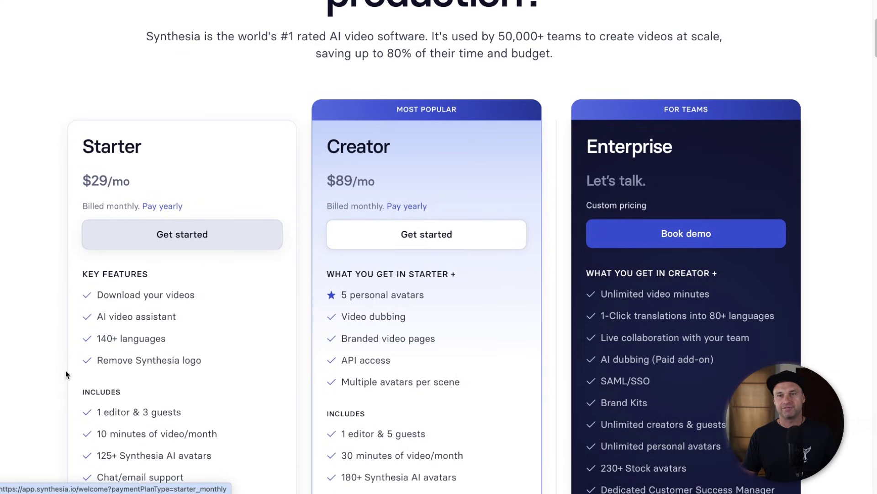
scroll(87, 402, "down", 1)
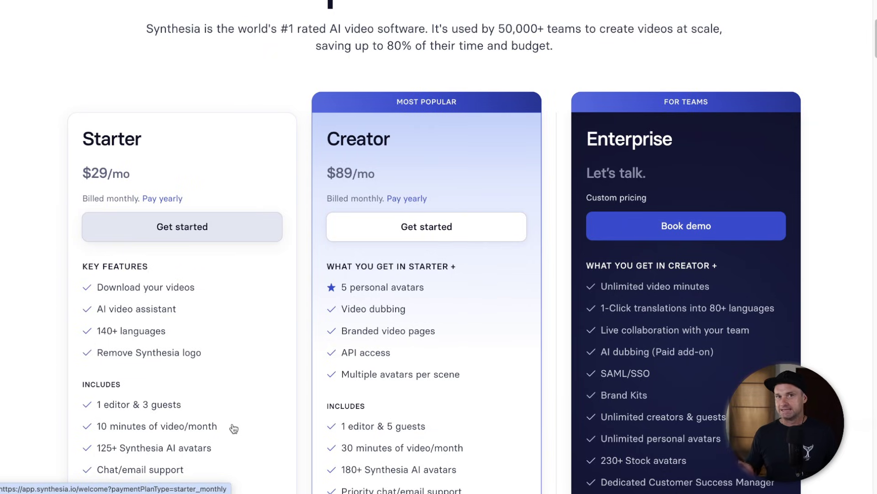
left_click_drag(232, 453, 122, 445)
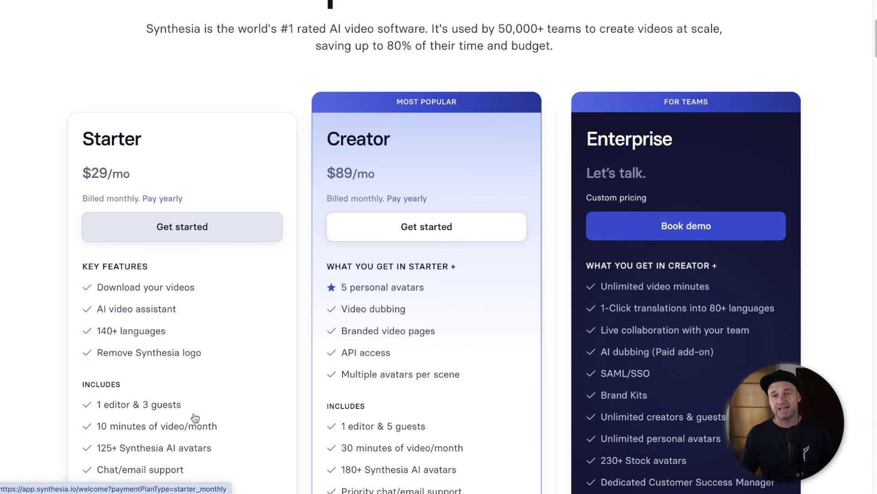
In the Compare plans table, check the Starter plan's 140+ languages & voices row and the avatar rows
scroll(196, 416, "down", 5)
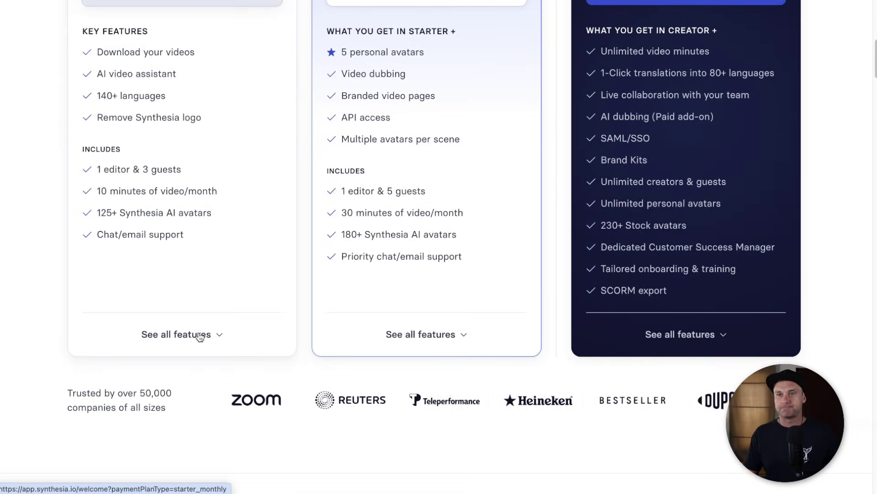
scroll(199, 336, "down", 2)
scroll(215, 320, "down", 15)
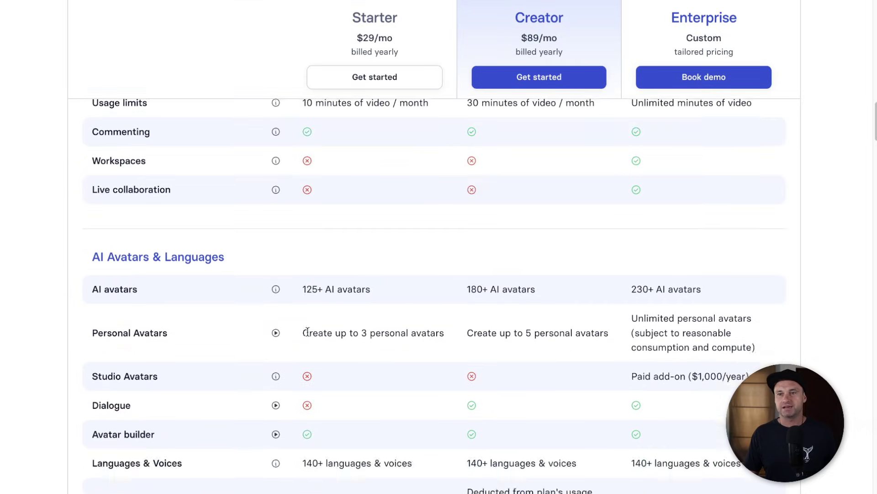
left_click_drag(413, 315, 291, 317)
left_click(290, 317)
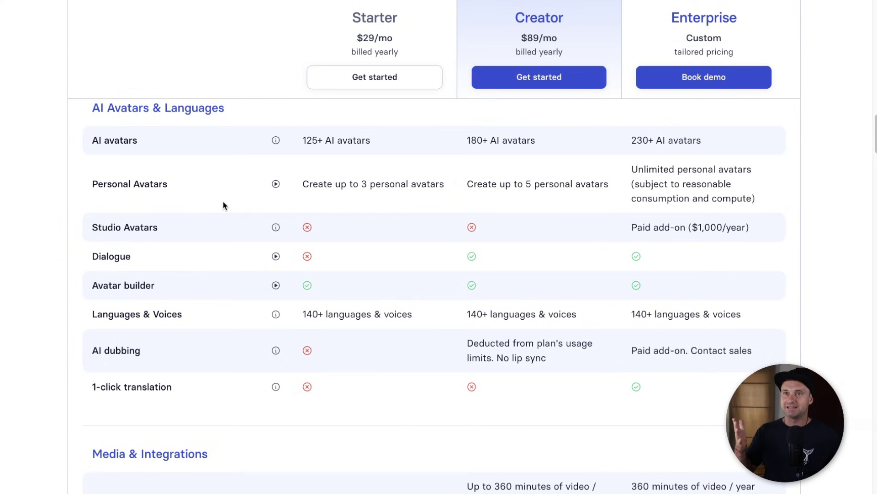
scroll(205, 211, "down", 8)
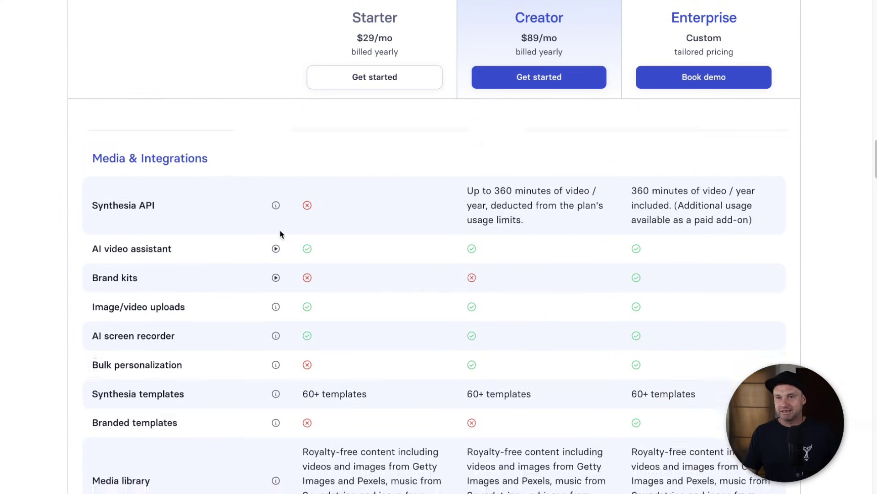
scroll(302, 222, "down", 3)
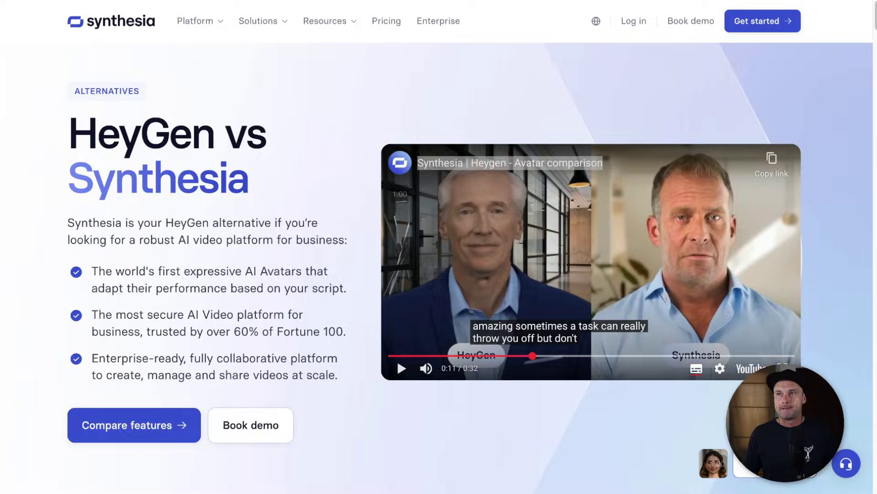
Scroll through the Synthesia vs HeyGen features table, price comparison and Word of mouth reviews
scroll(594, 174, "down", 20)
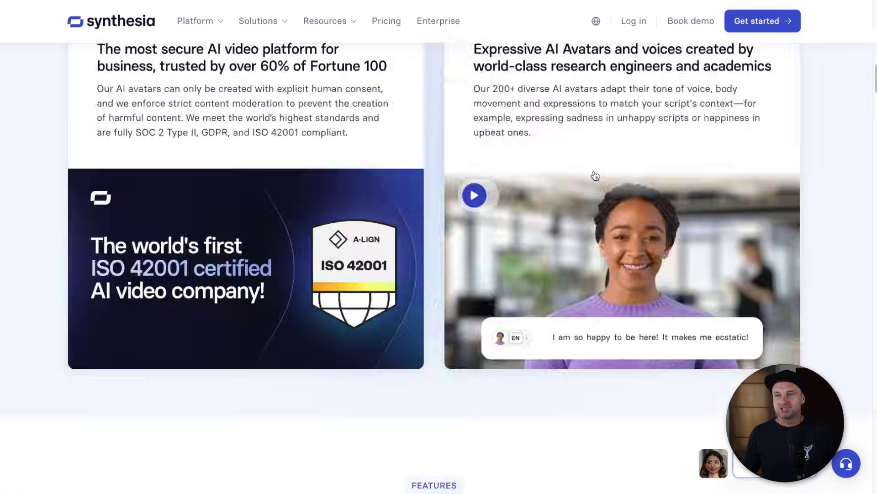
scroll(594, 173, "down", 8)
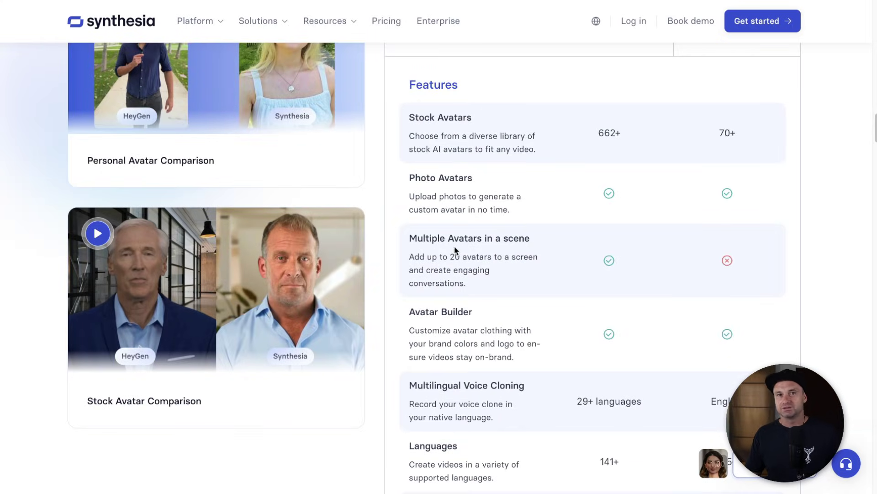
scroll(503, 349, "down", 13)
scroll(503, 345, "down", 10)
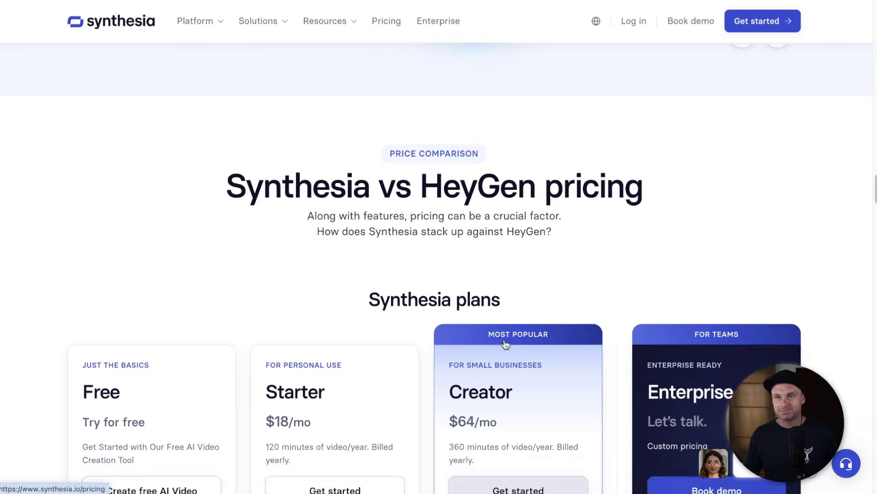
scroll(143, 39, "up", 20)
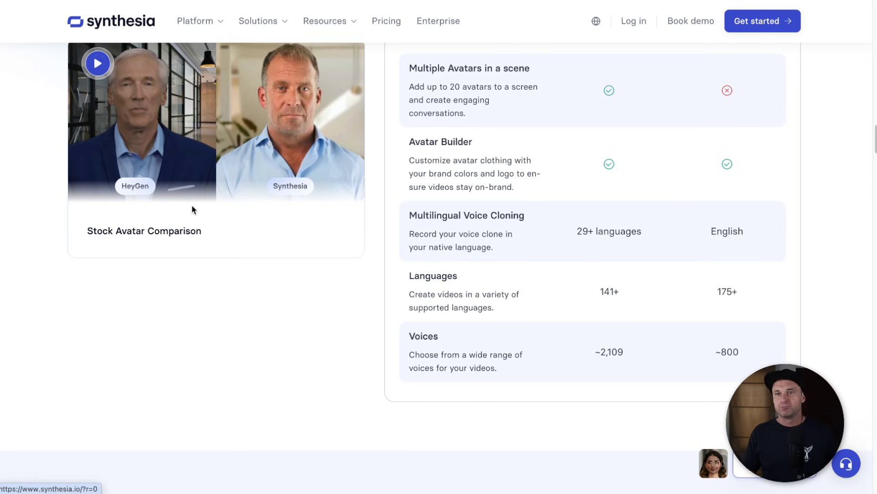
scroll(169, 289, "down", 3)
scroll(181, 286, "down", 3)
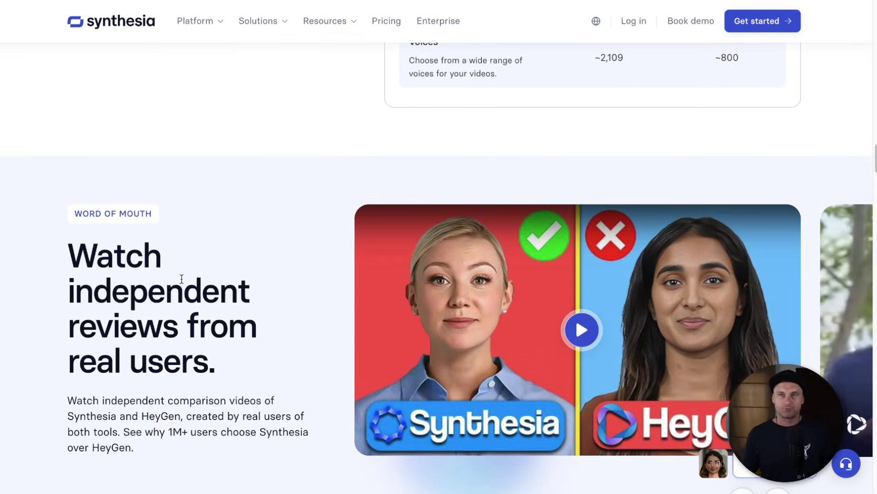
scroll(183, 27, "down", 4)
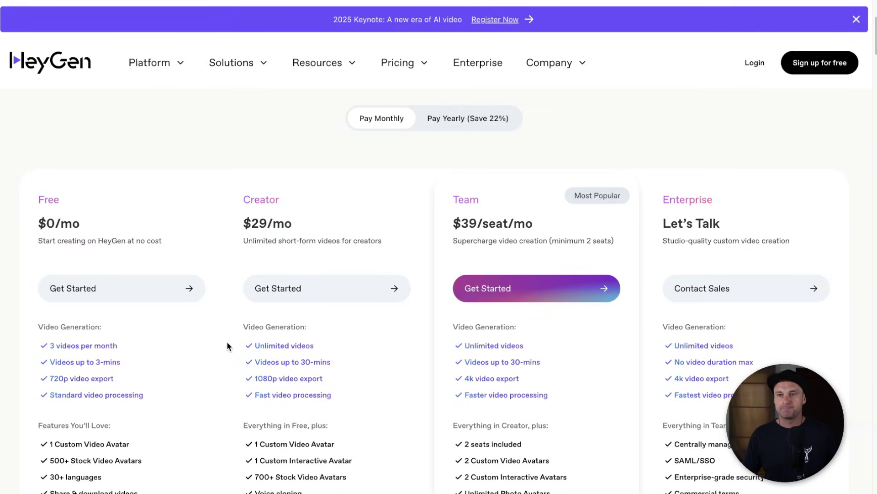
left_click_drag(254, 346, 336, 350)
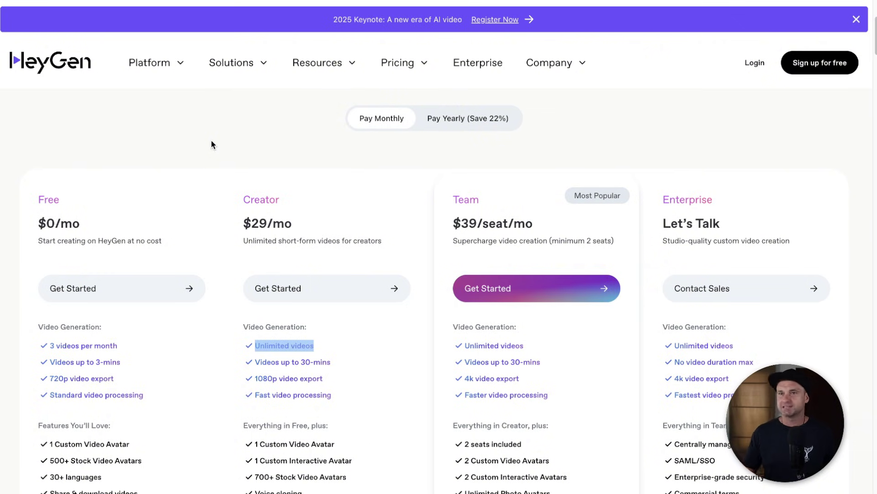
Clear the Unlimited videos highlight and scroll further down HeyGen's pricing page
left_click(203, 106)
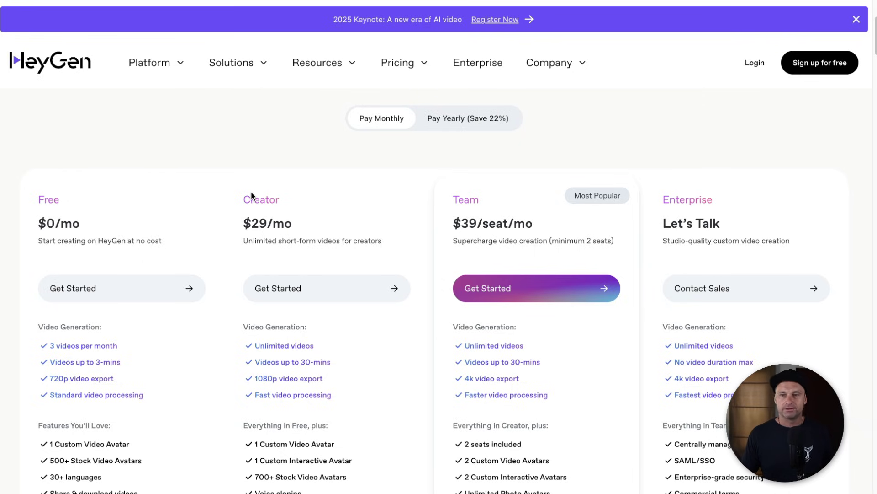
scroll(251, 185, "down", 3)
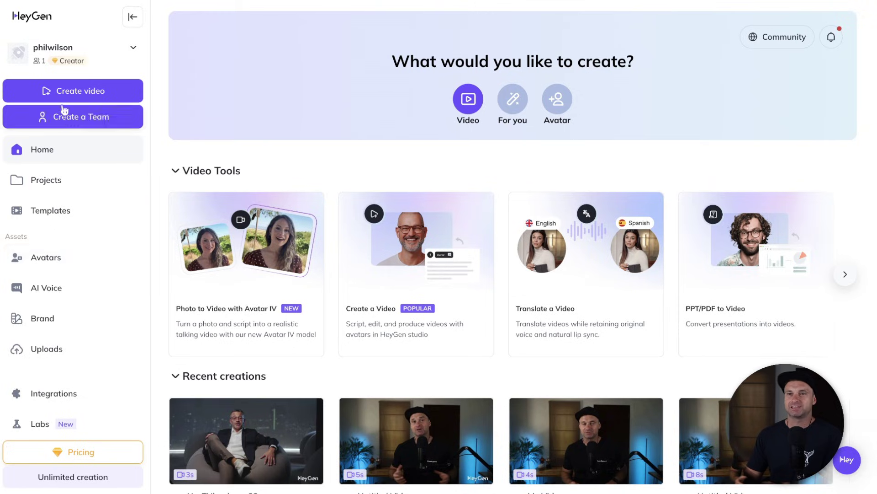
Open HeyGen's avatar library and scroll through the public avatars
left_click(55, 252)
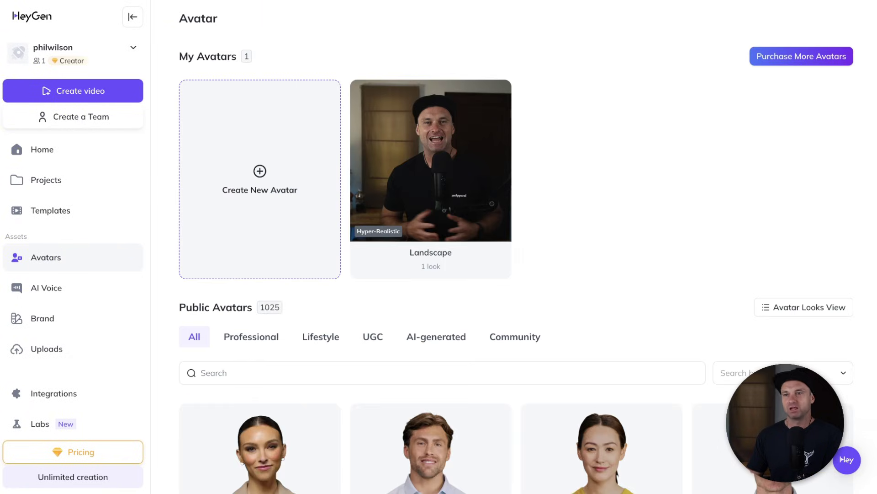
scroll(294, 147, "down", 5)
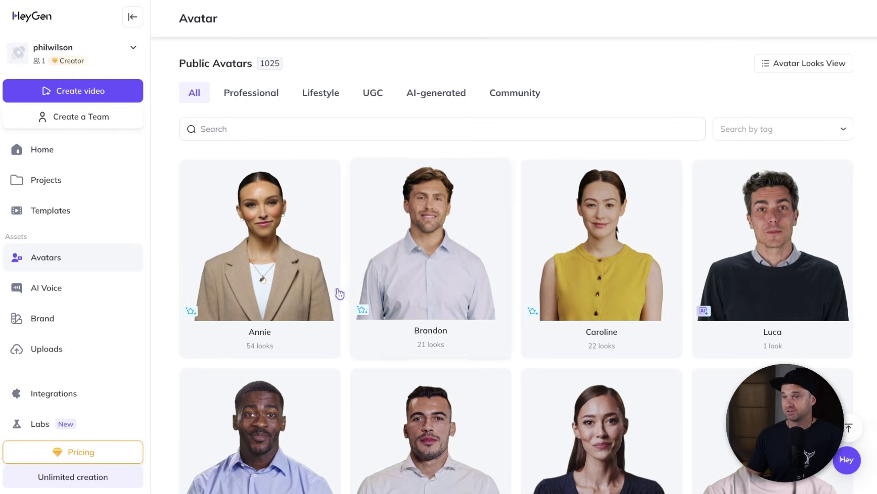
scroll(404, 288, "down", 9)
scroll(401, 275, "up", 9)
scroll(289, 172, "down", 6)
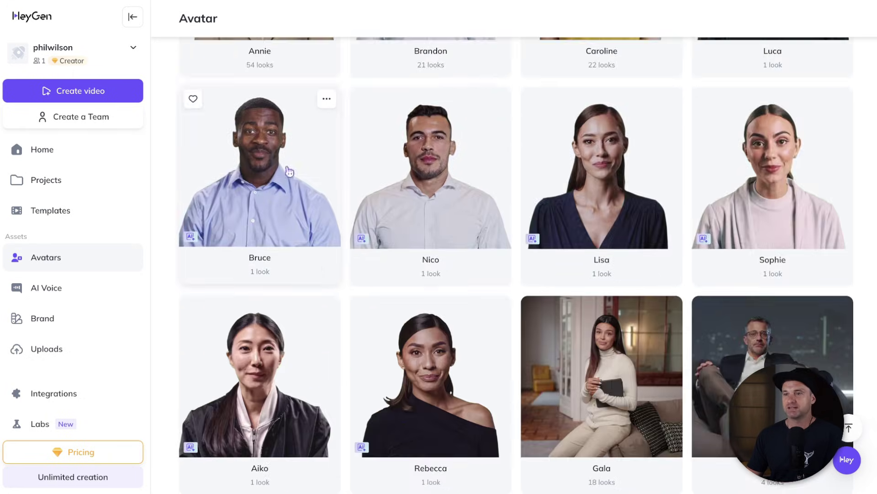
scroll(288, 171, "down", 15)
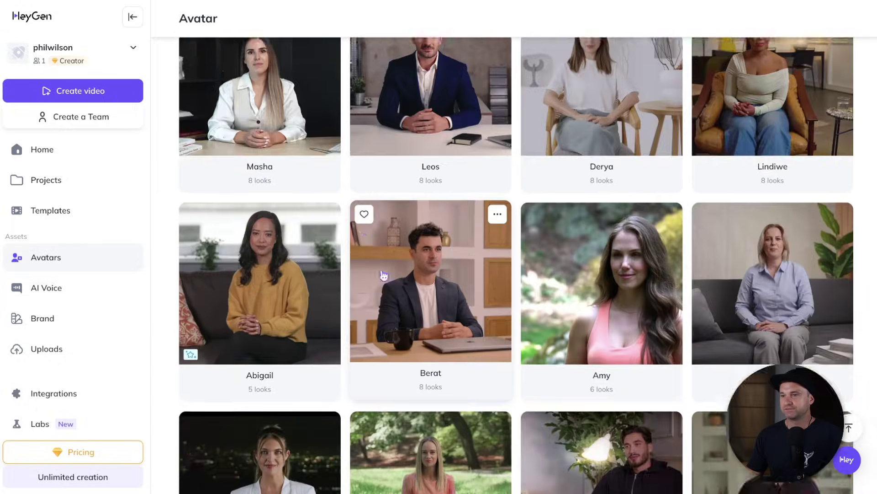
scroll(383, 276, "down", 5)
scroll(470, 270, "up", 20)
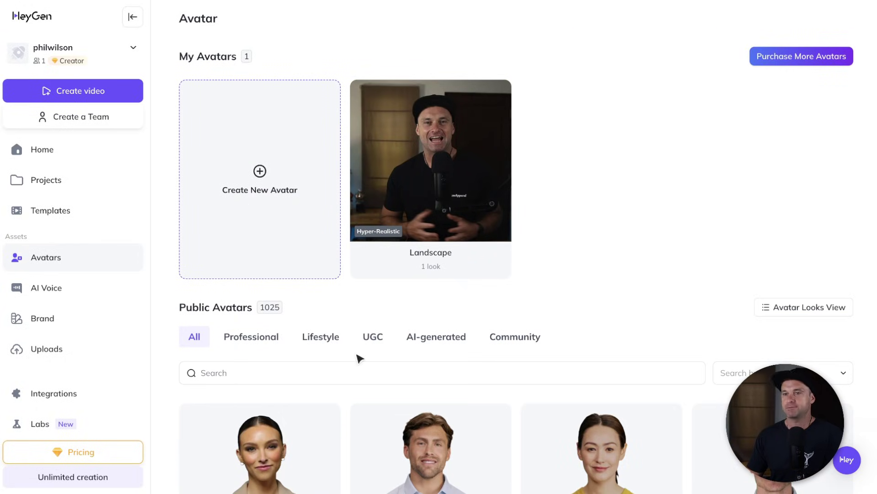
Filter the public avatars to the UGC category and browse its 158 selfie-style avatars
left_click(375, 339)
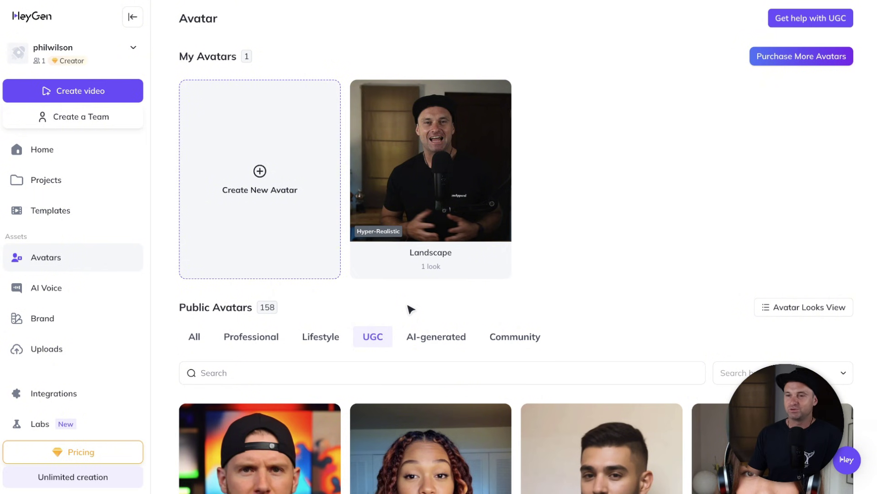
scroll(411, 310, "down", 8)
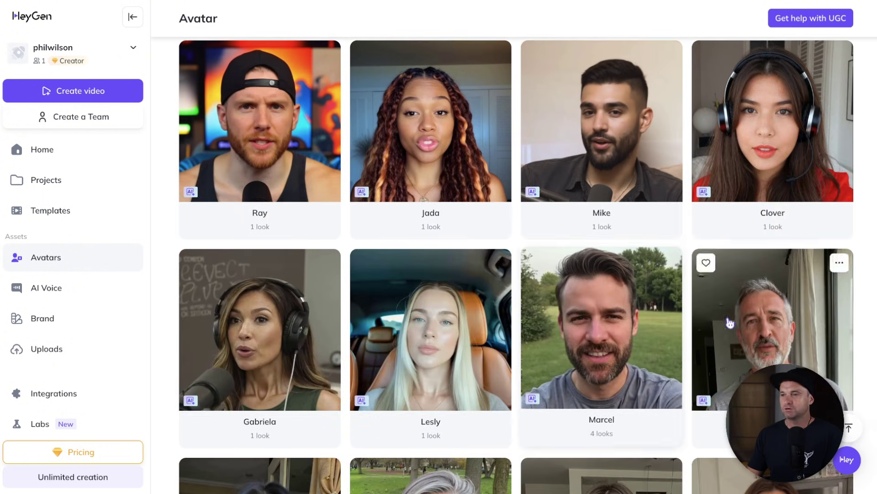
scroll(221, 226, "down", 1)
scroll(221, 226, "down", 7)
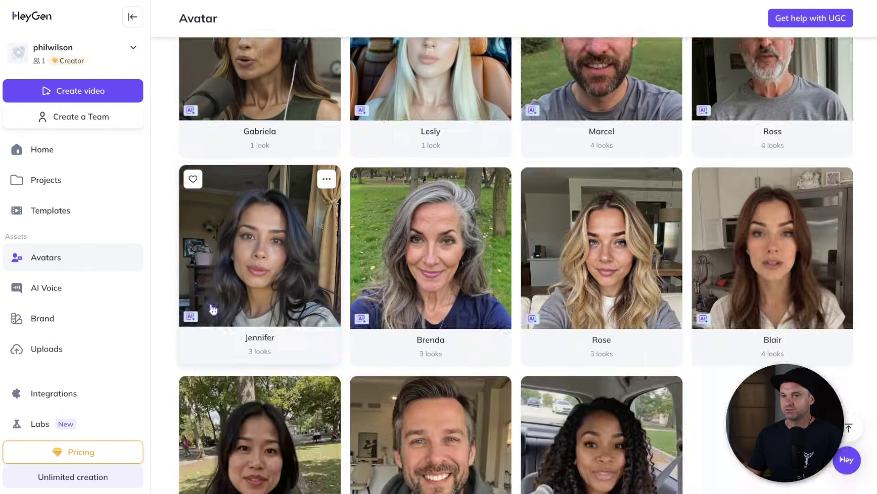
scroll(320, 320, "up", 15)
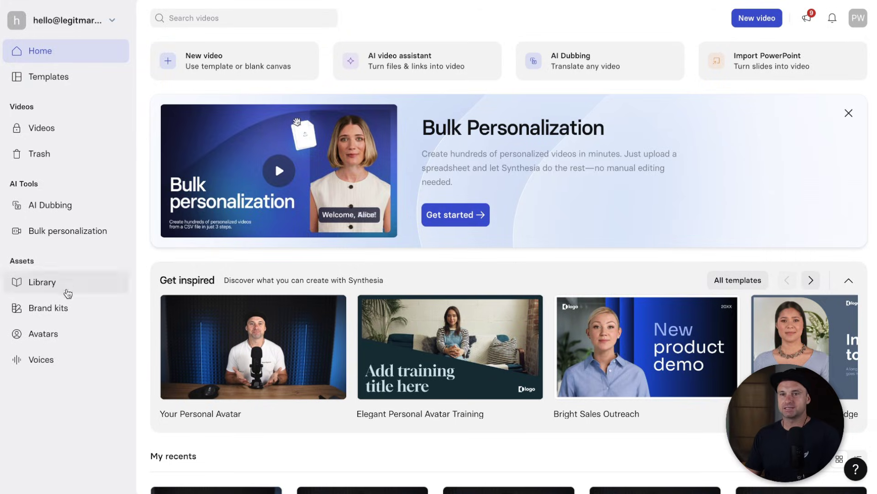
Open Synthesia's Avatars library from the left sidebar
left_click(51, 340)
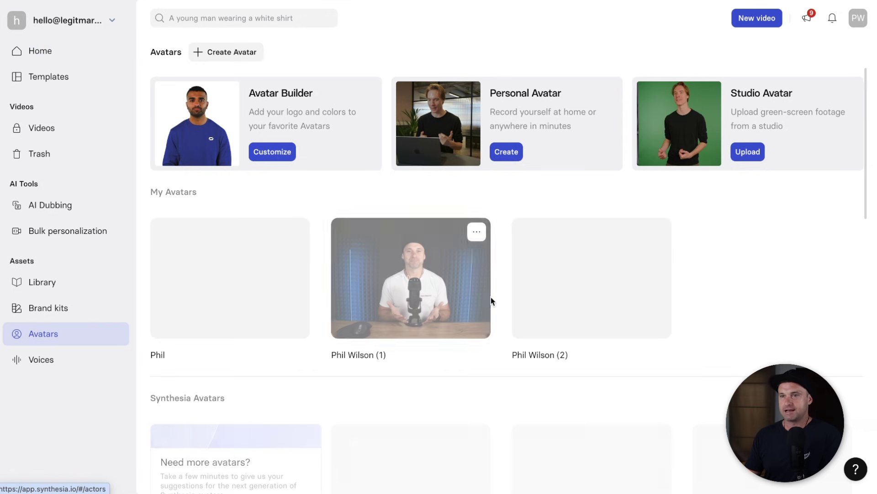
scroll(491, 302, "down", 6)
mouse_move(304, 286)
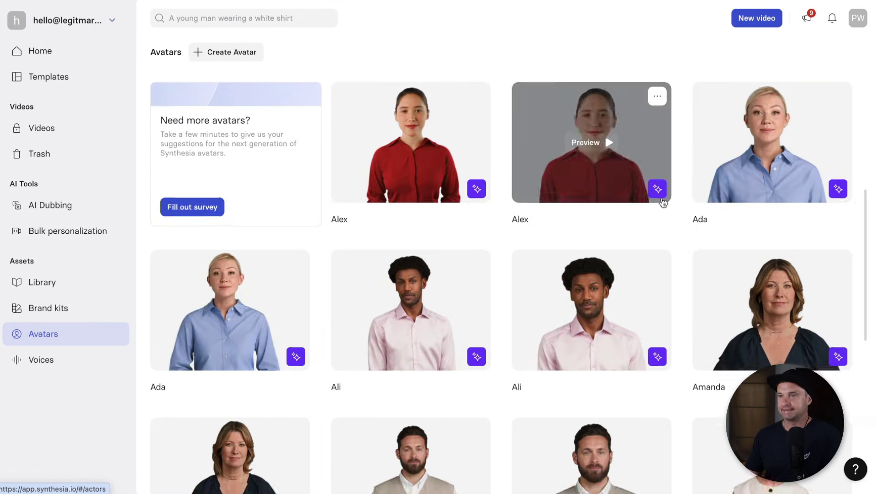
scroll(661, 199, "up", 1)
mouse_move(526, 177)
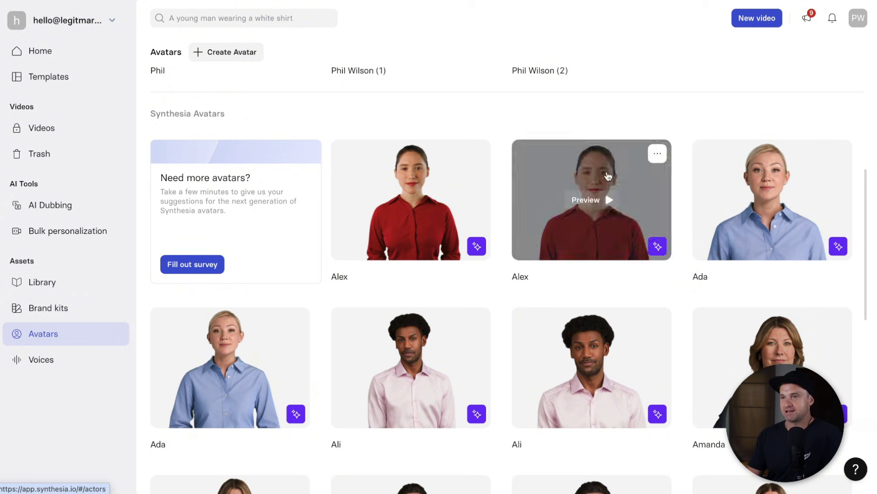
Scroll through the stock avatars such as Jimmy, Jonas, Joshua, Jude and Julia
scroll(572, 245, "down", 20)
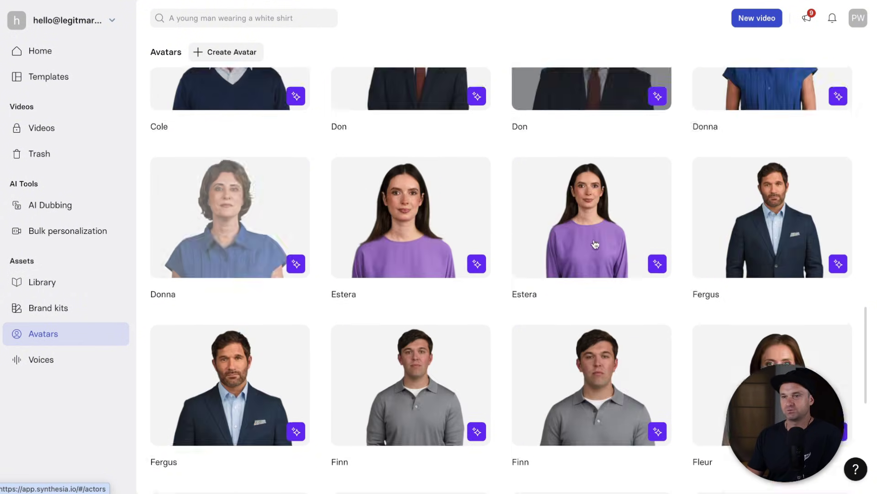
scroll(595, 244, "down", 20)
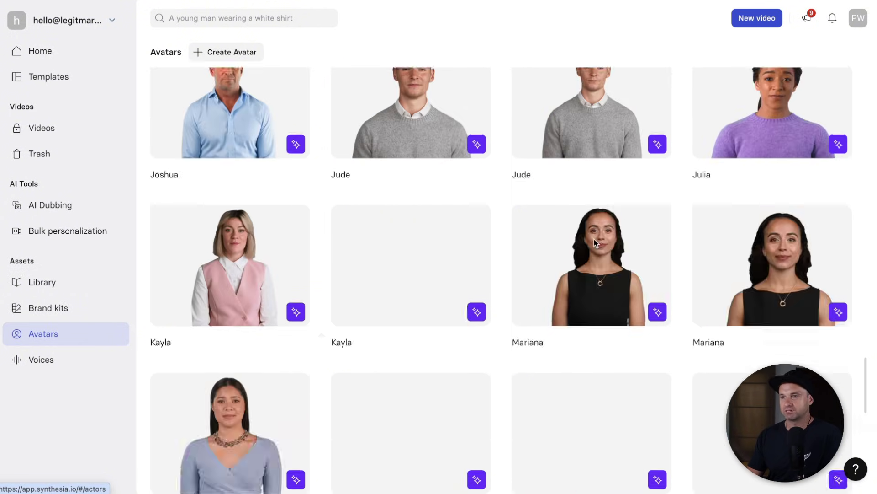
scroll(565, 220, "down", 15)
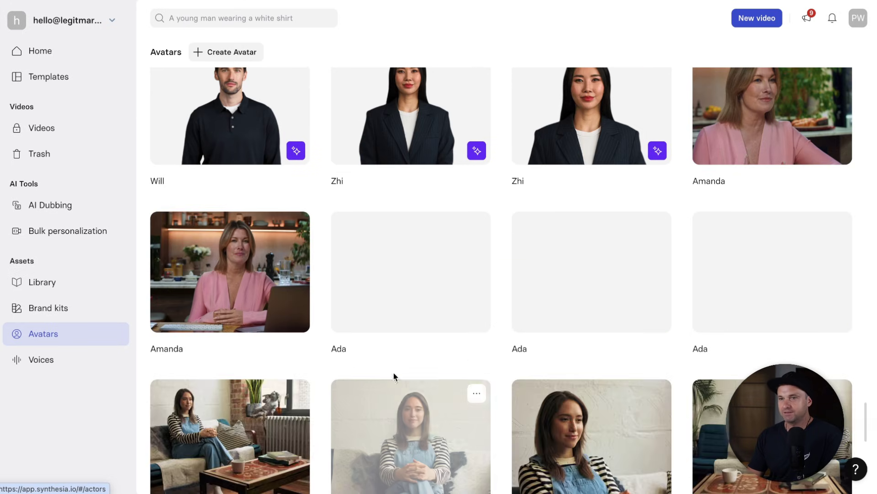
scroll(394, 376, "up", 5)
scroll(382, 235, "up", 1)
scroll(363, 303, "down", 3)
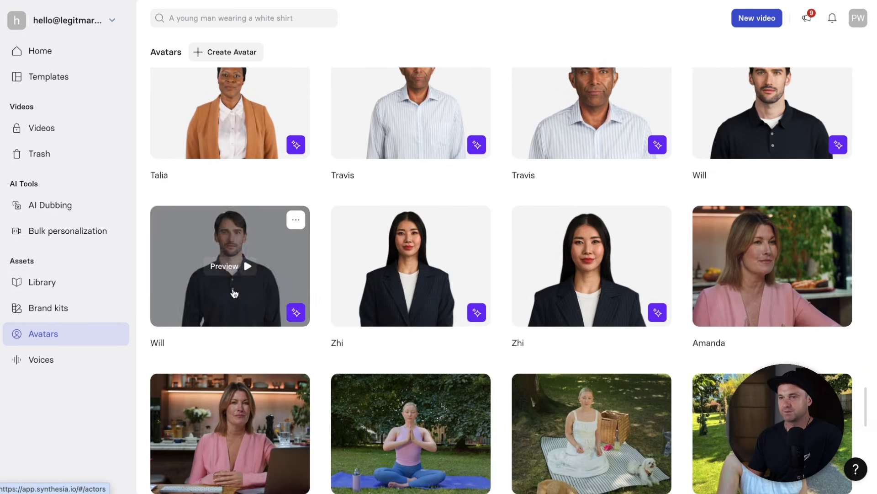
scroll(425, 268, "down", 4)
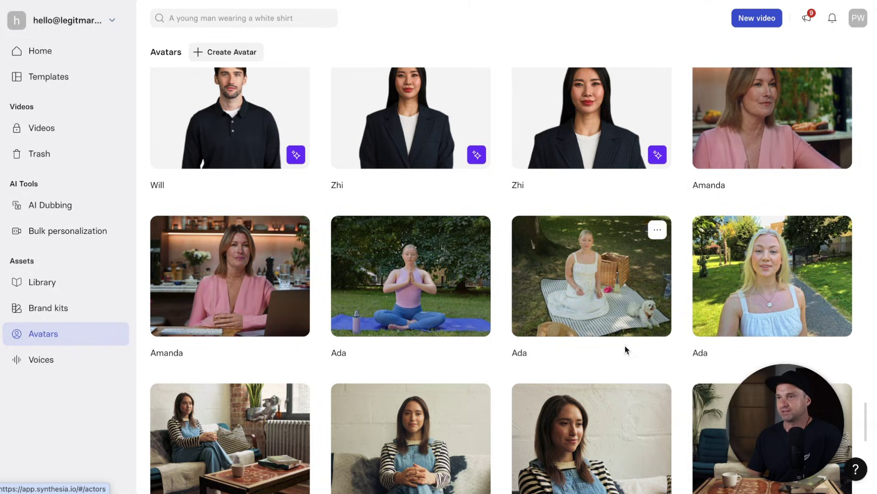
scroll(376, 241, "down", 5)
scroll(437, 325, "down", 6)
scroll(438, 324, "up", 20)
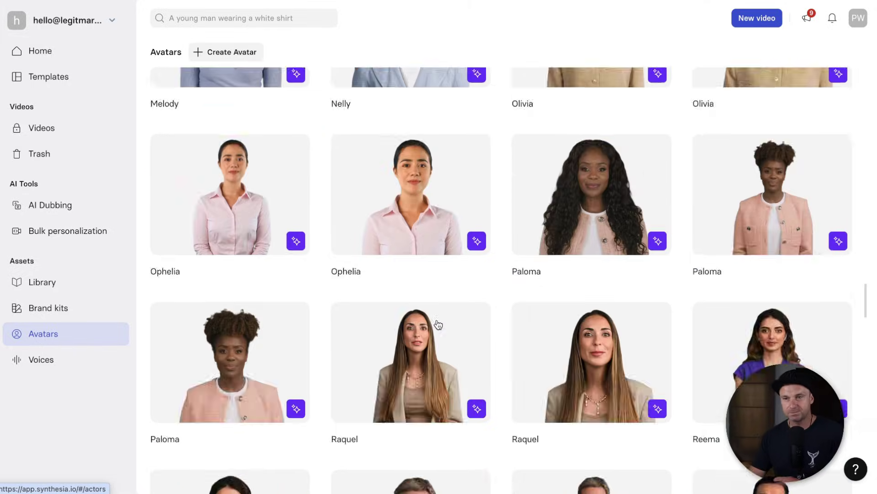
mouse_move(436, 325)
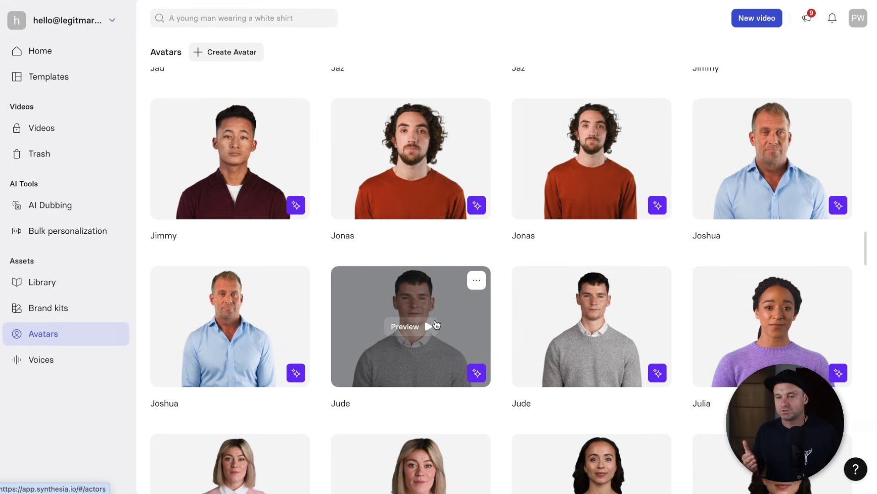
Copy the entire intro script from the untitled TextEdit note and return to Synthesia's avatars
key("super+Tab")
left_click_drag(322, 179, 321, 236)
left_click_drag(423, 293, 215, 251)
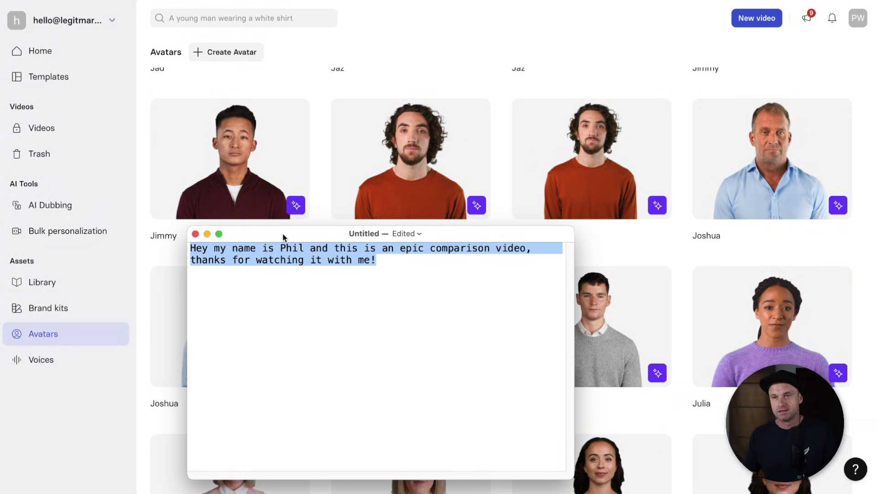
key("super+Tab")
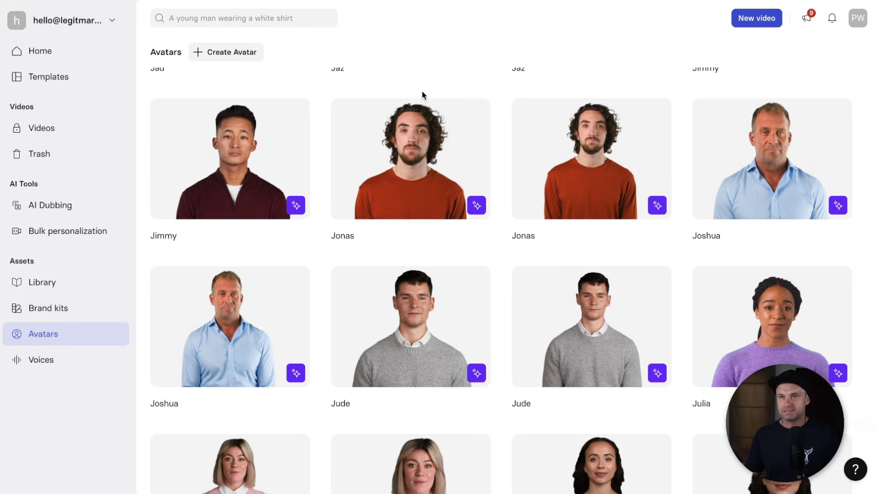
scroll(343, 180, "up", 20)
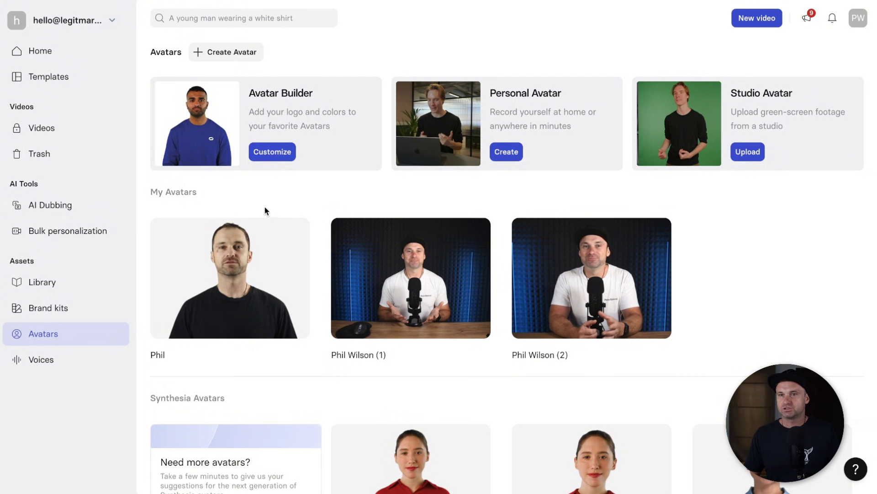
Start a new video from the stock Amanda avatar's preview
scroll(300, 361, "down", 20)
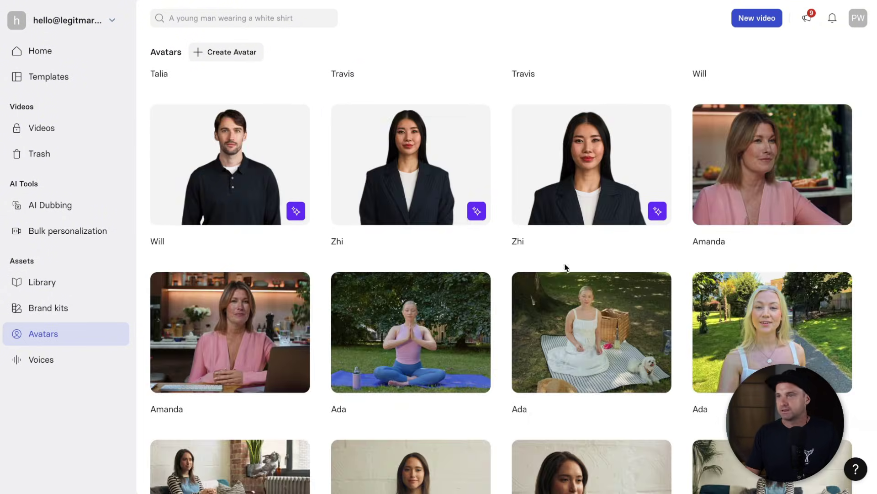
mouse_move(243, 325)
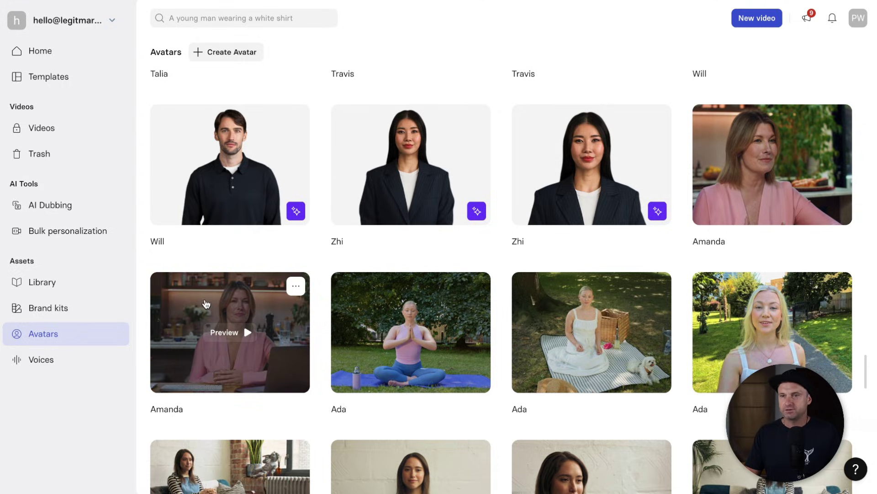
left_click(242, 281)
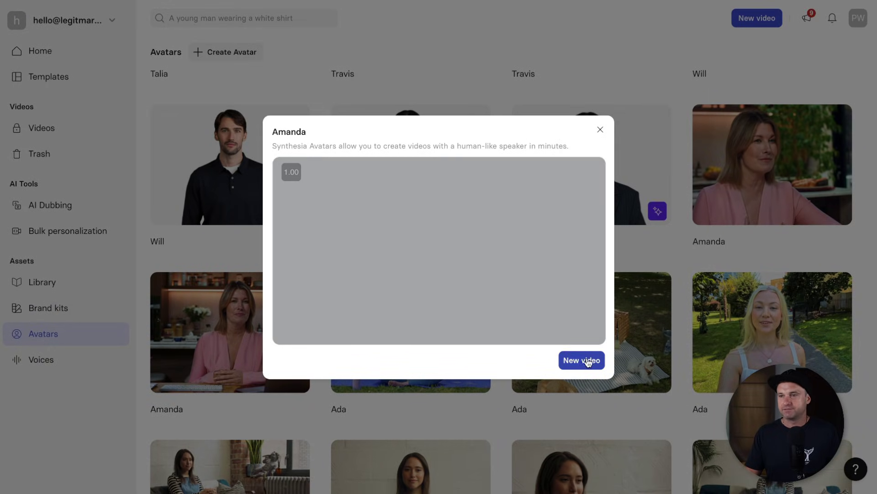
left_click(571, 361)
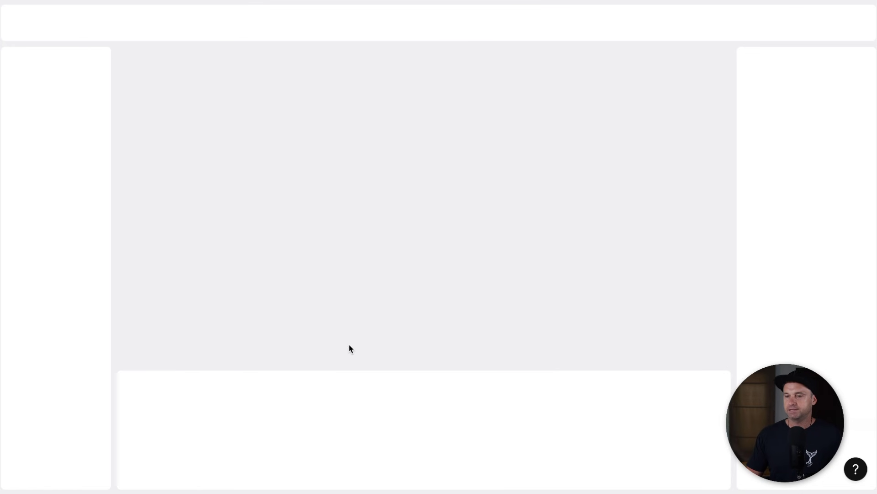
Paste the intro script into Amanda's scene, title the video 'Video' and generate it under a stopwatch
type("Hey my name is Phil and this is an epic comparison video, thanks for watching it with me!")
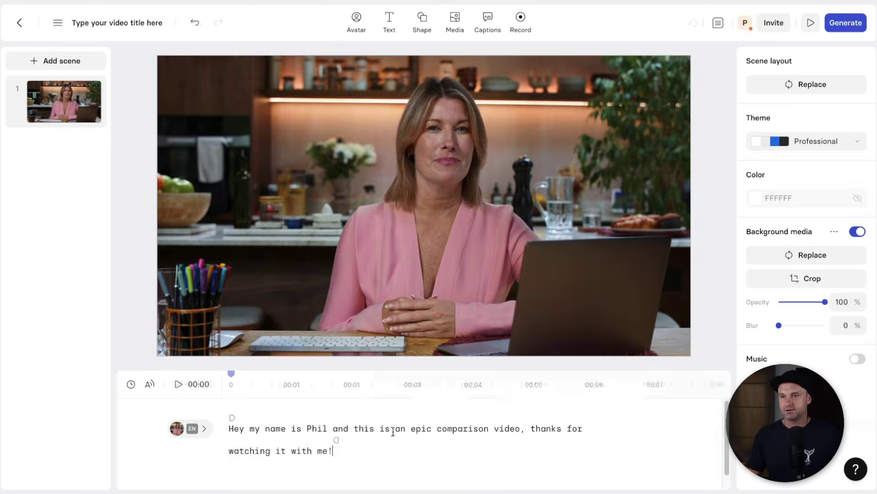
left_click(840, 27)
left_click(752, 238)
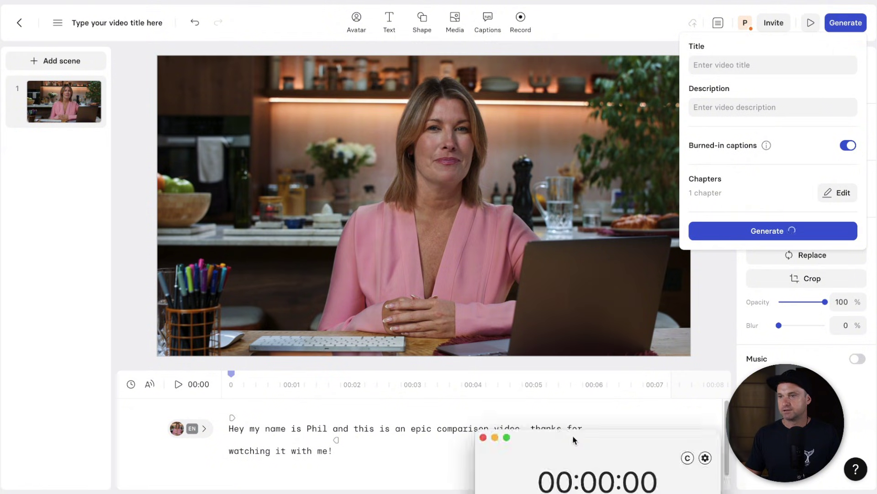
left_click_drag(572, 435, 479, 143)
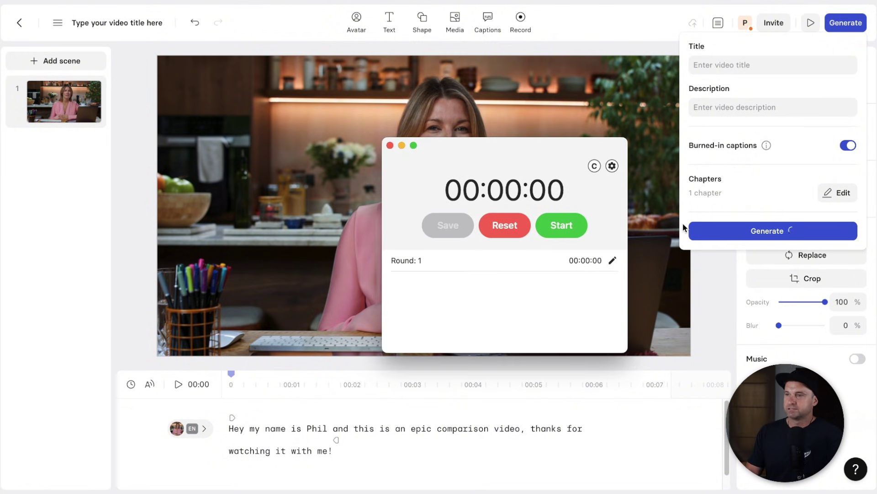
left_click(738, 66)
type("Video")
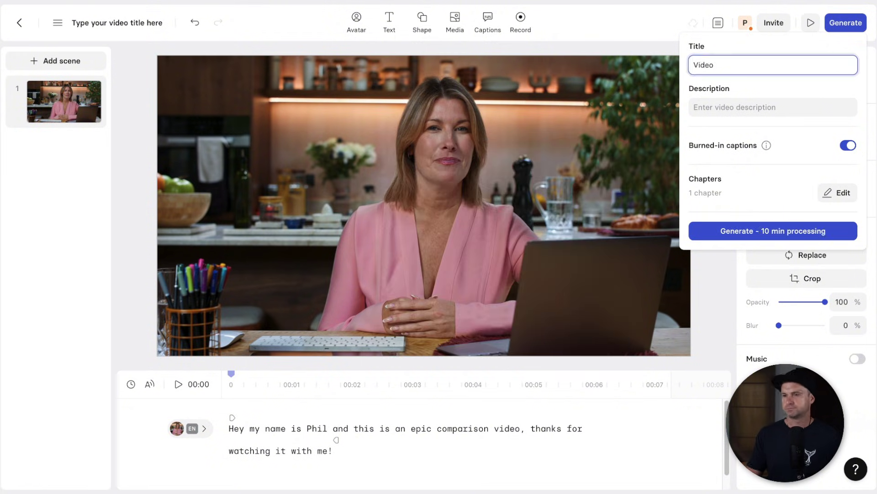
key("super+Tab")
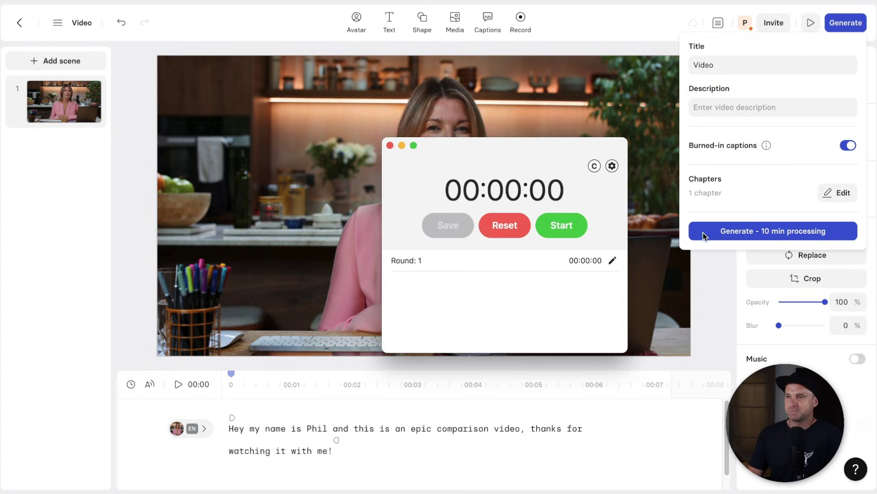
left_click(740, 232)
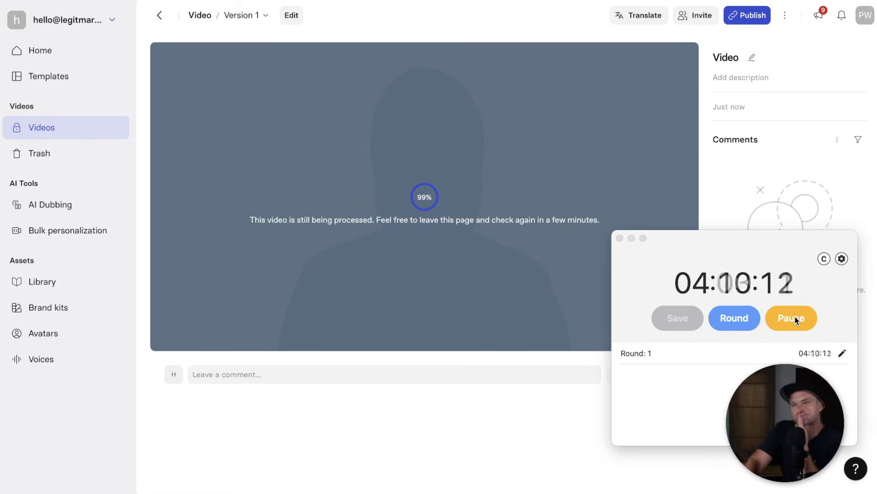
Stop the timer when generation finishes and play the finished Amanda video
left_click(800, 319)
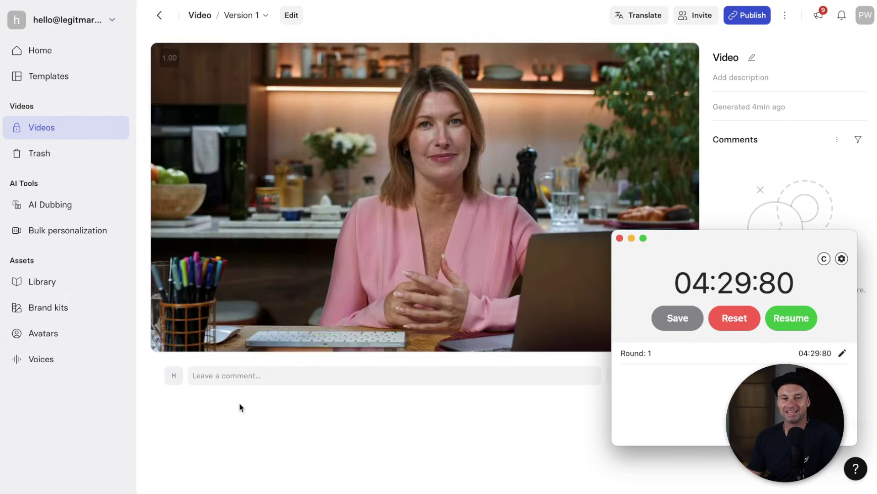
mouse_move(419, 184)
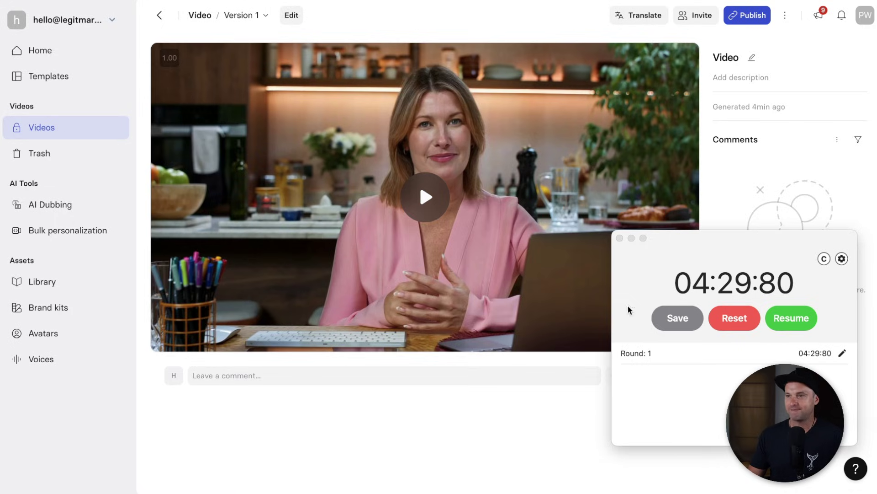
left_click(479, 442)
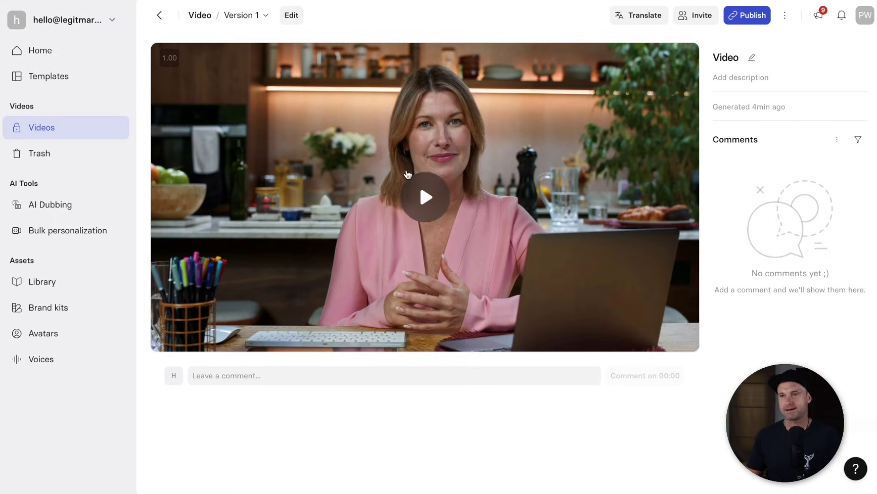
left_click(420, 193)
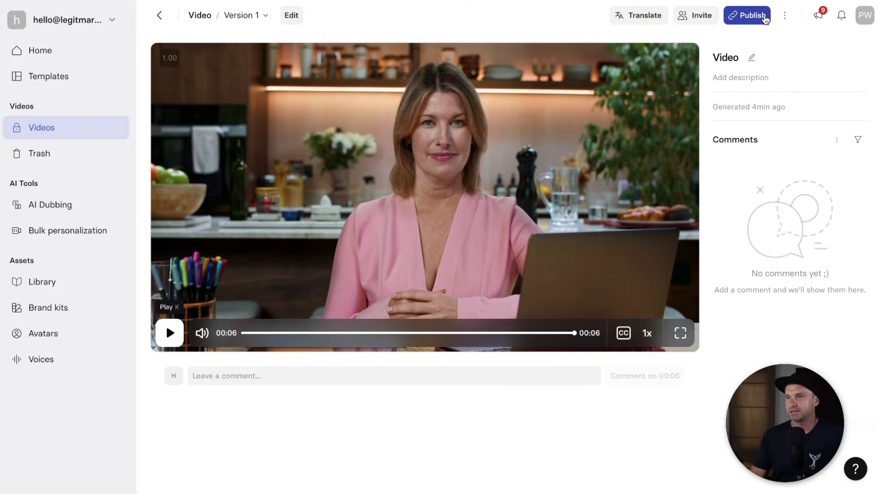
Download the Amanda video as an .mp4 file from the video's actions menu
left_click(747, 15)
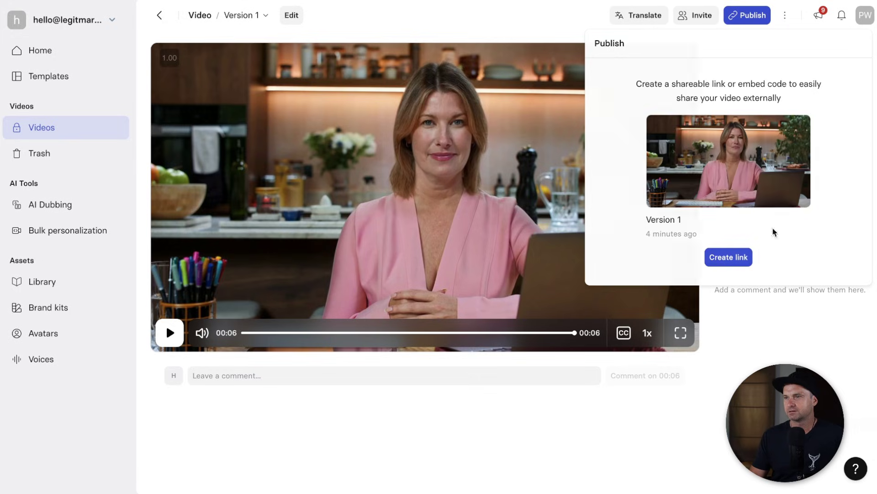
left_click(785, 15)
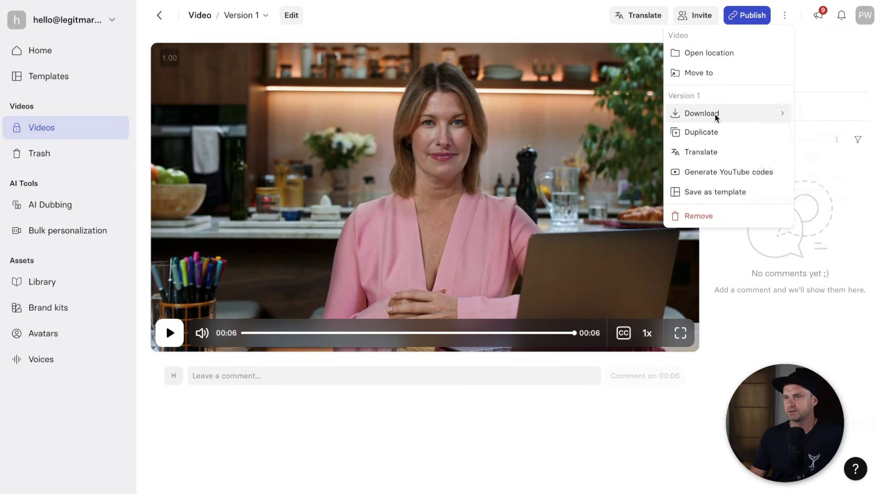
mouse_move(716, 114)
left_click(834, 119)
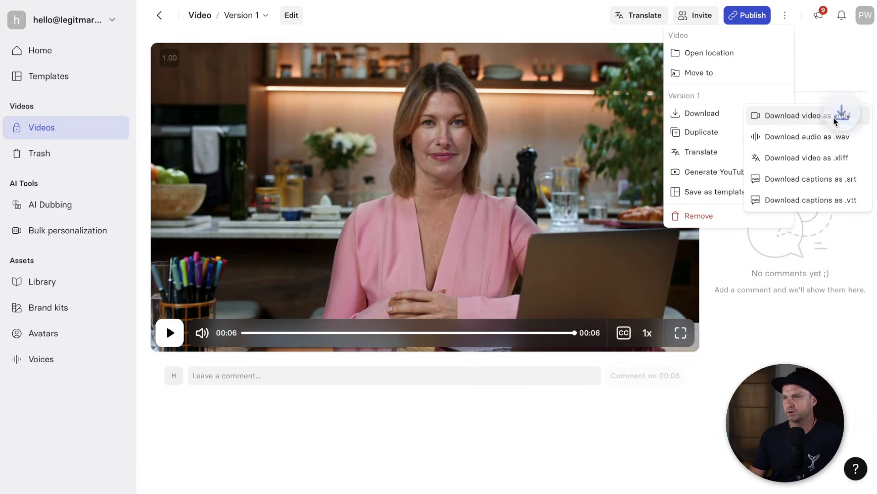
left_click(470, 459)
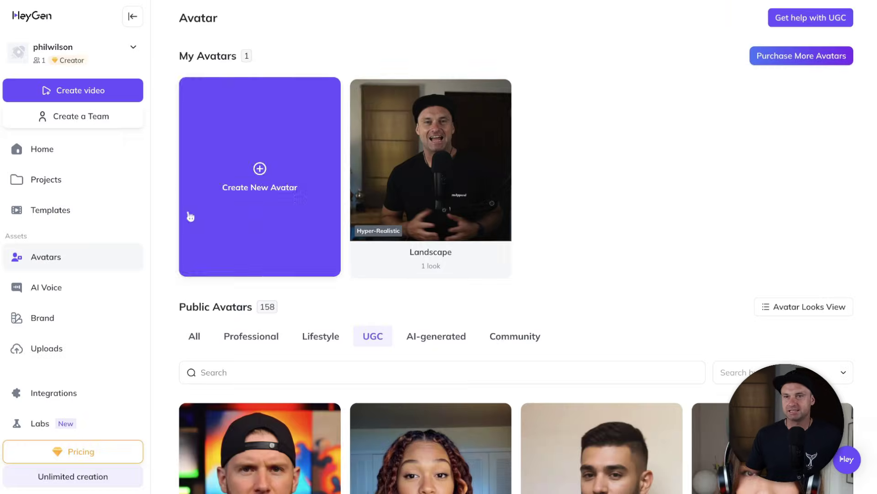
Create a new AI Studio video using Jocelyn's Office Front look from the Lifestyle avatars
scroll(302, 277, "down", 5)
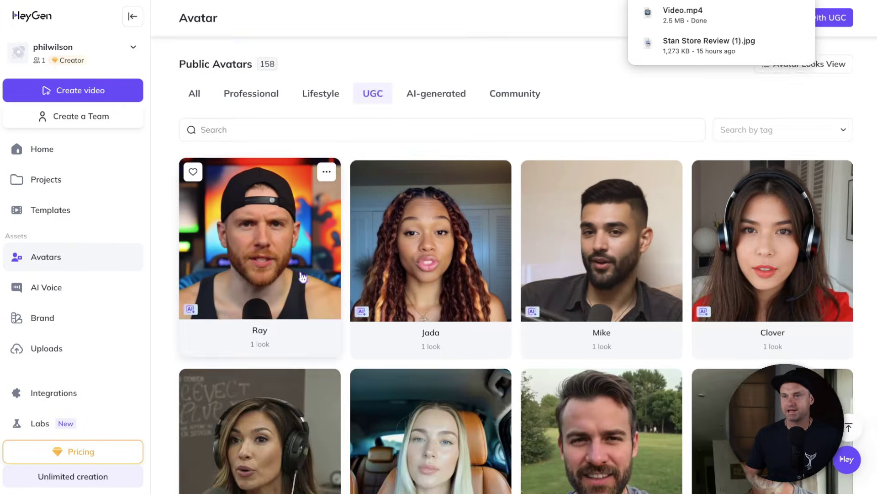
left_click(248, 93)
left_click(323, 95)
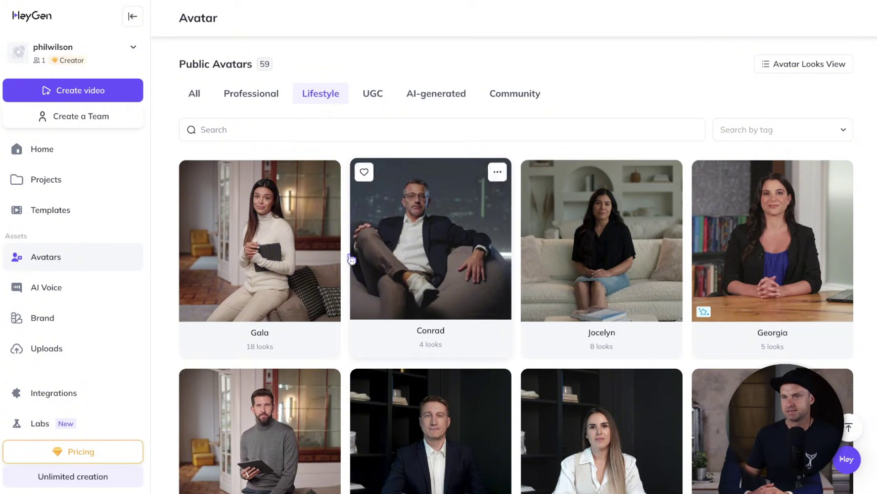
left_click(589, 271)
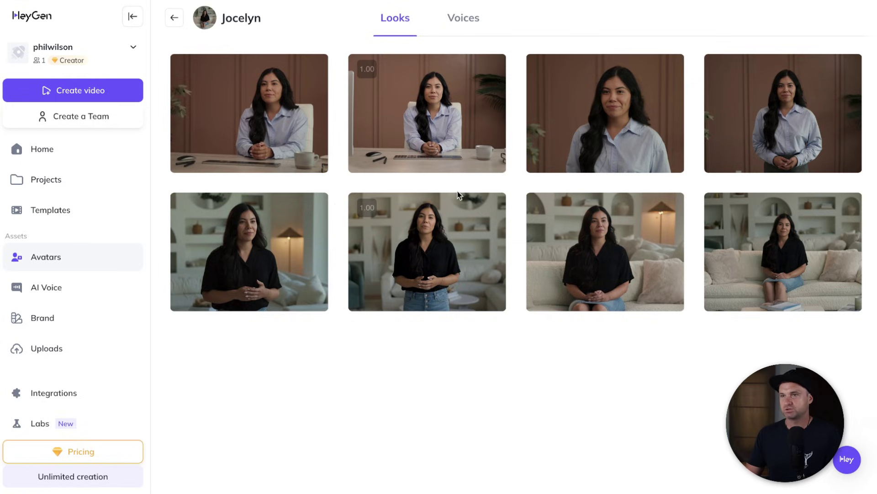
left_click(410, 112)
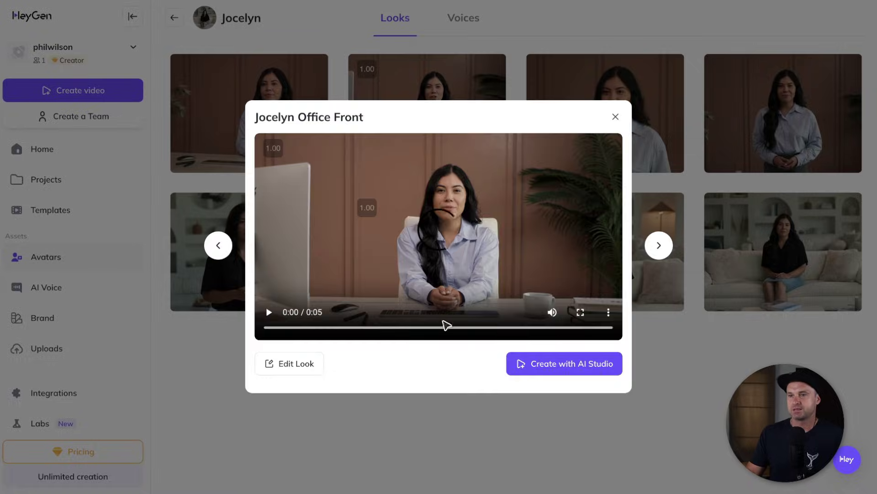
left_click(538, 365)
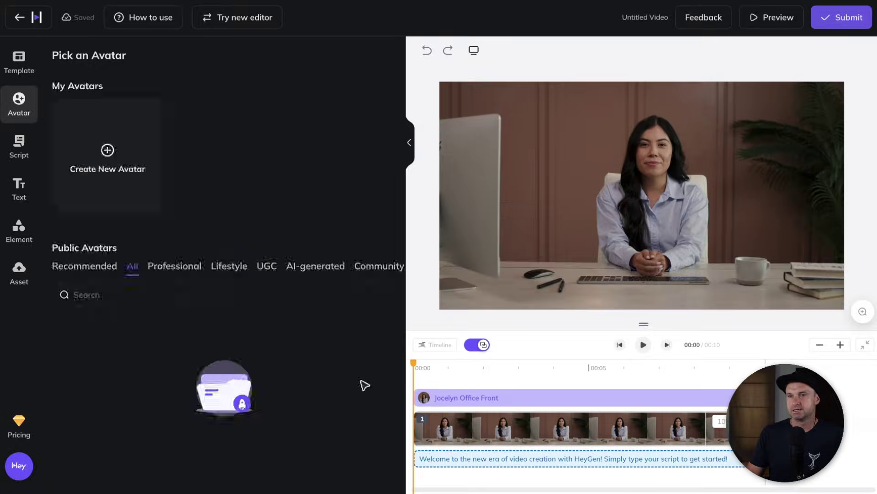
left_click(35, 142)
Replace the placeholder script with the pasted comparison script and reset the stopwatch
left_click(131, 165)
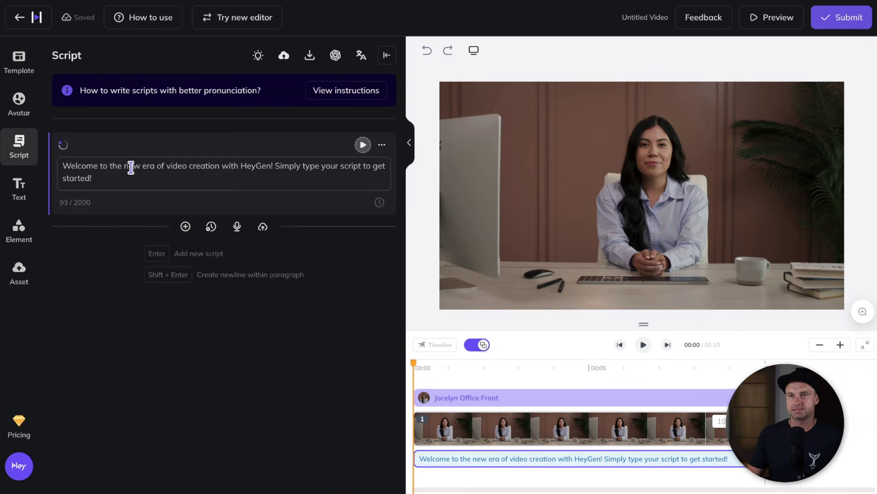
key("ctrl+a")
type("Hey my name is Phil and this is an epic comparison video, thanks for watching it with me!")
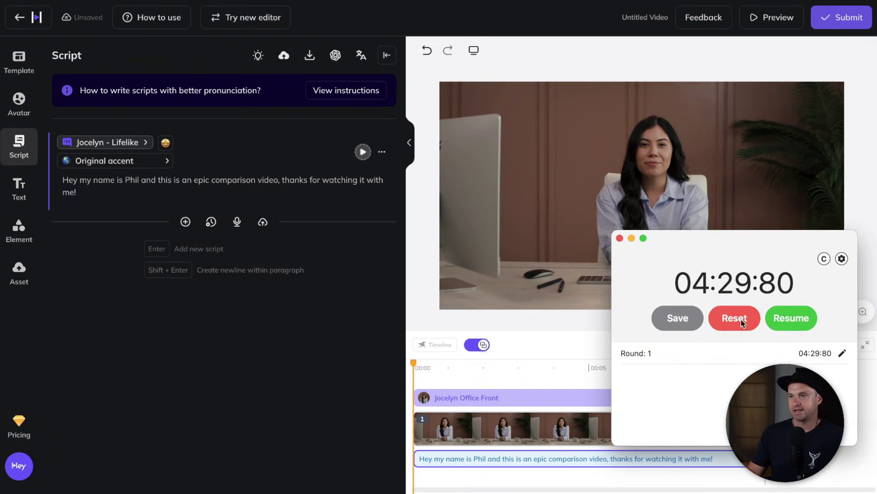
left_click(738, 324)
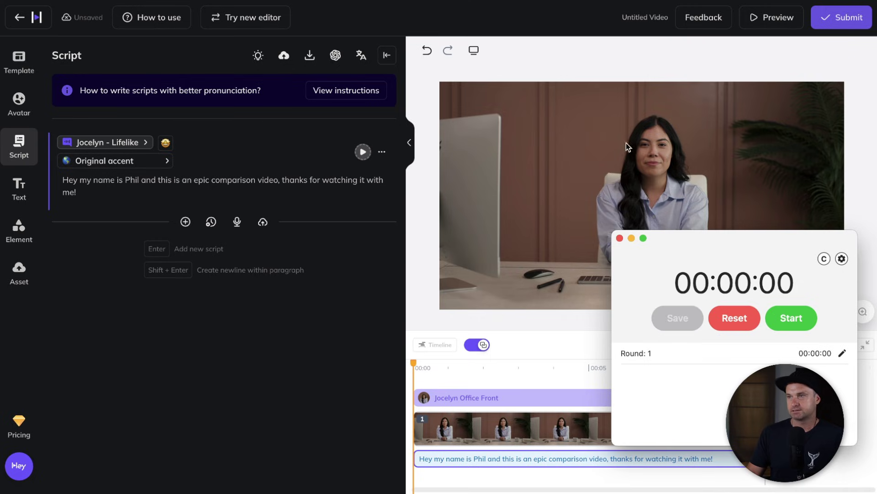
left_click_drag(715, 240, 223, 254)
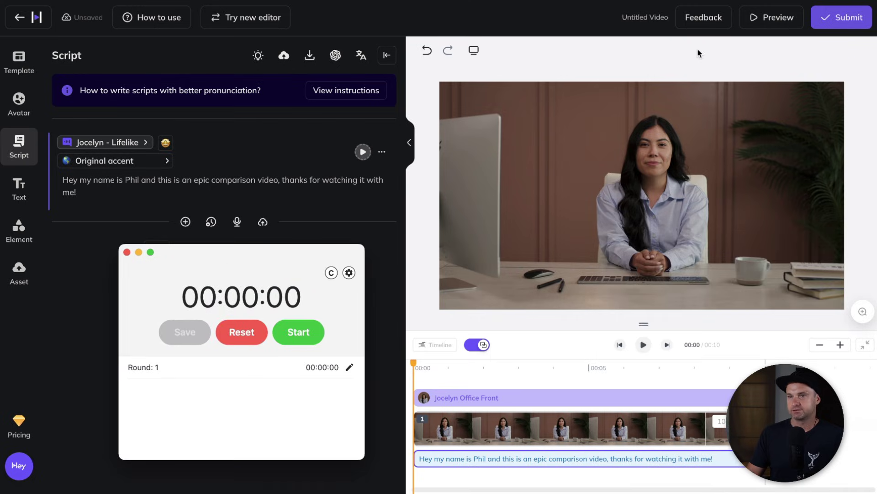
Name the video 'Heygen', submit it for rendering, and start the stopwatch timing the render
left_click(823, 19)
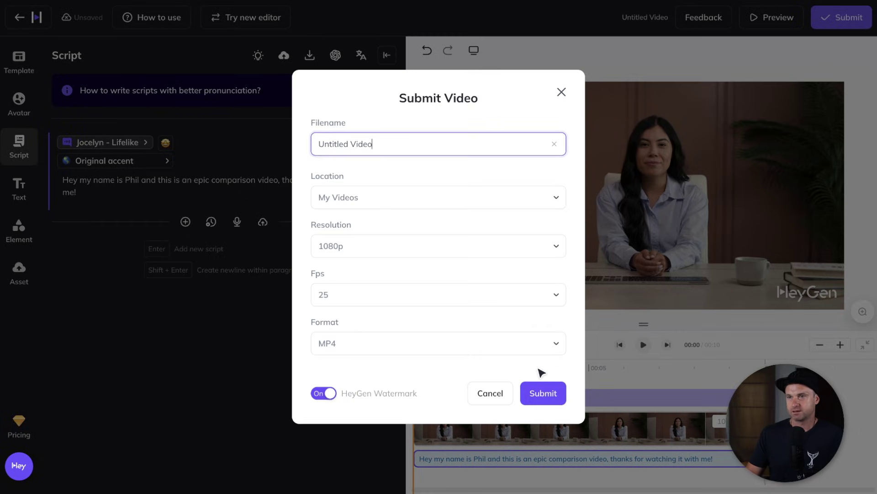
key("ctrl+a")
type("H")
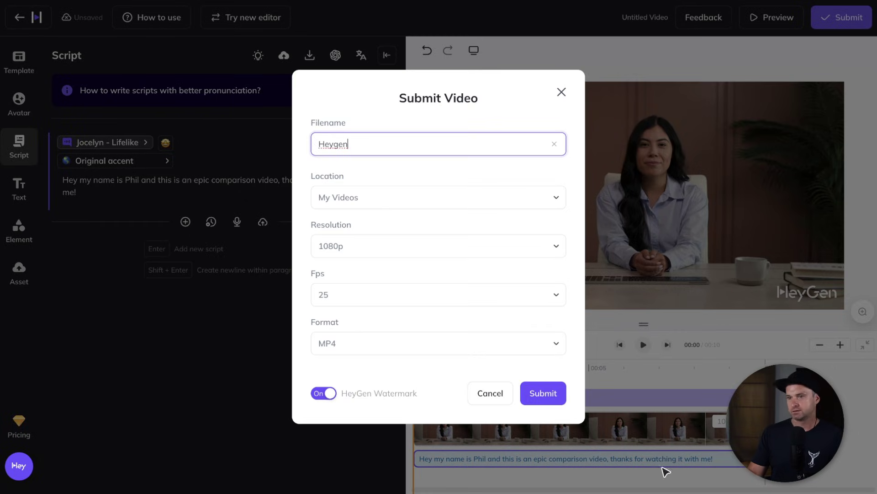
left_click(351, 359)
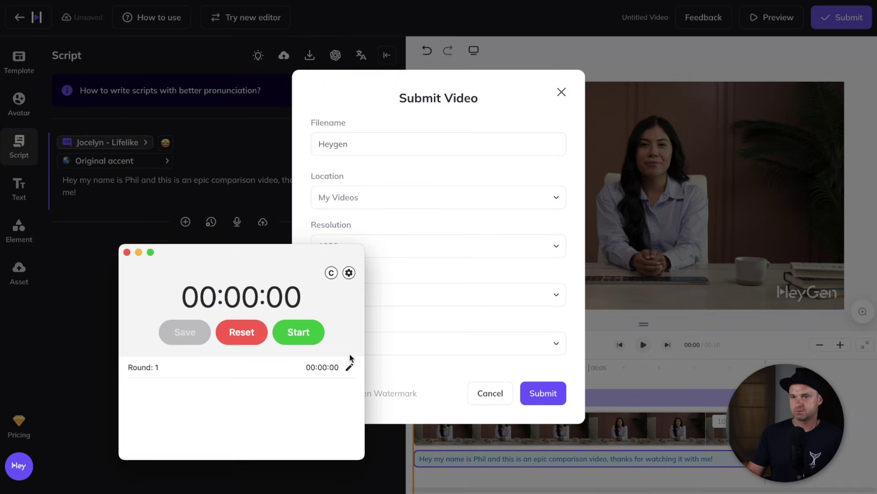
left_click_drag(245, 259, 646, 420)
left_click(554, 392)
left_click(555, 391)
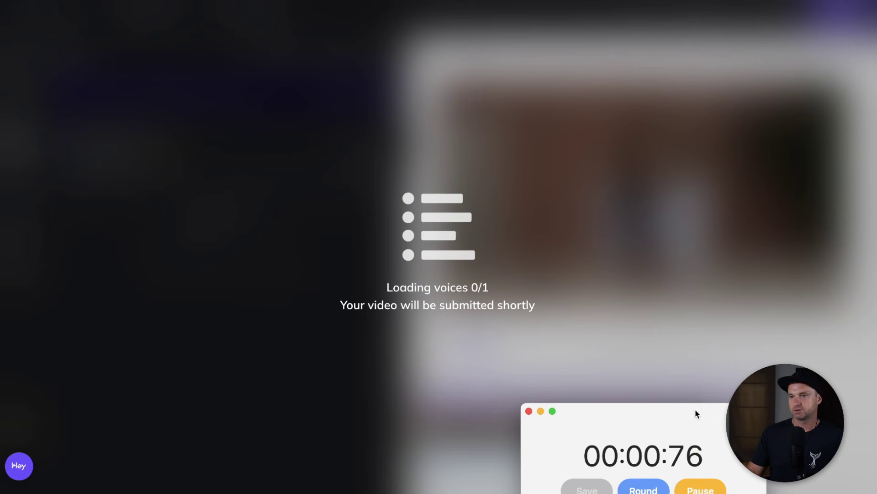
left_click_drag(696, 414, 746, 198)
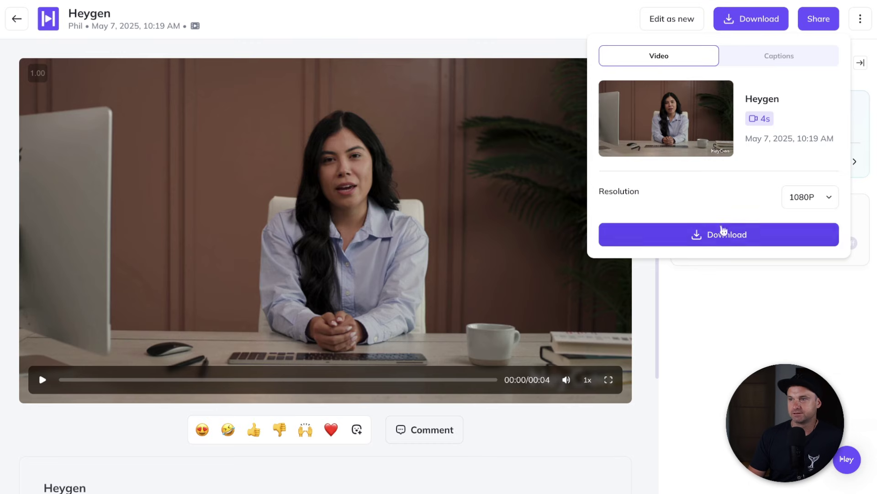
Download the finished Heygen video, play it through, then return to the projects list
left_click(722, 236)
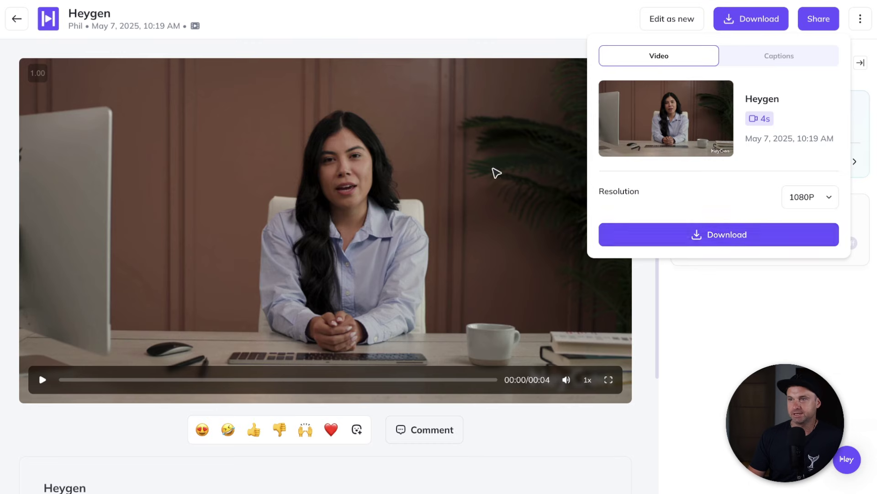
left_click(477, 53)
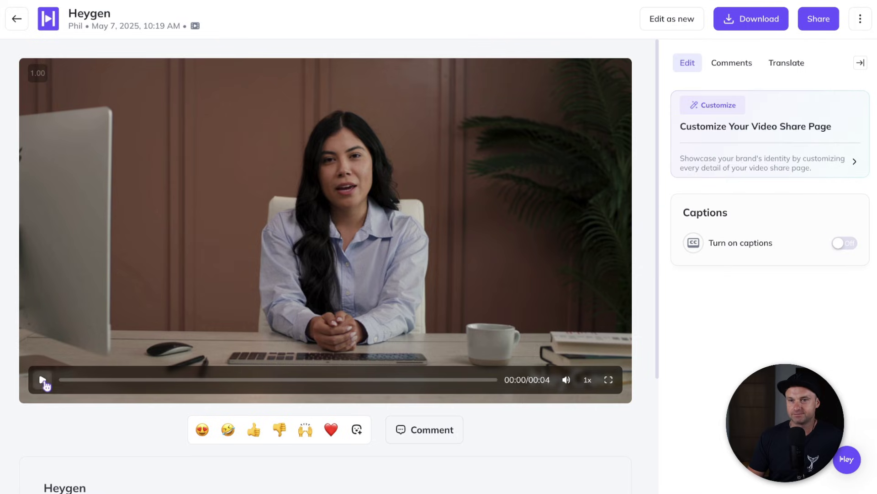
left_click(43, 380)
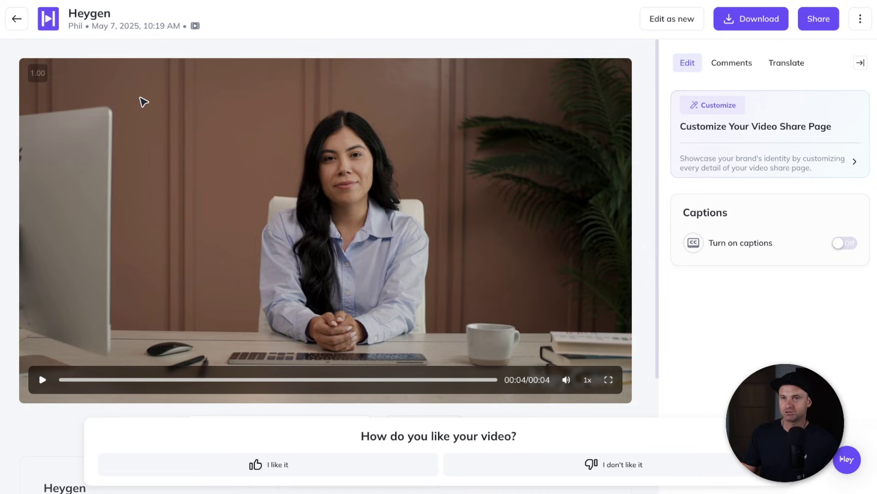
left_click(22, 25)
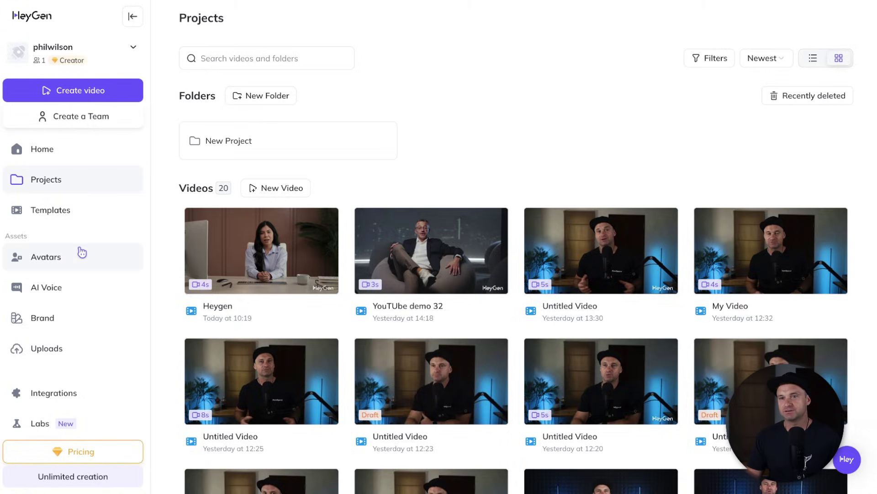
left_click(82, 254)
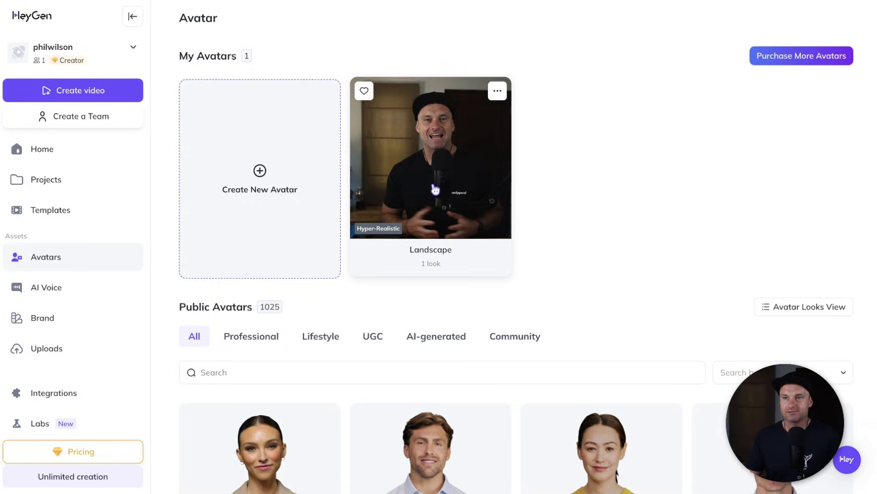
Open the personal Landscape avatar card under My Avatars
left_click(435, 190)
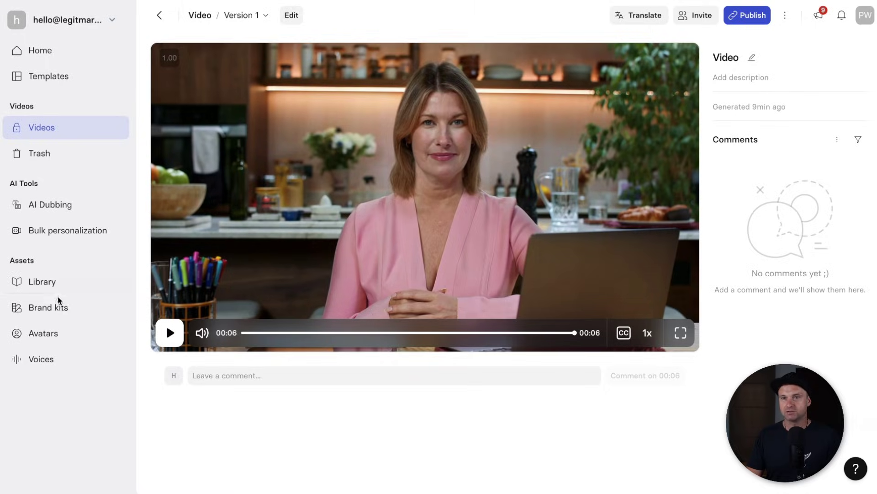
Go to the Avatars page and look over the personal avatar cards under My Avatars
left_click(56, 335)
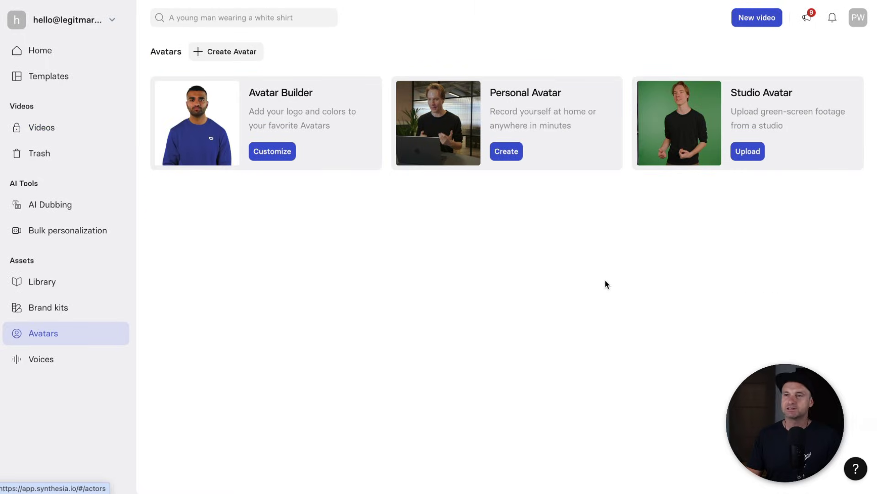
mouse_move(620, 239)
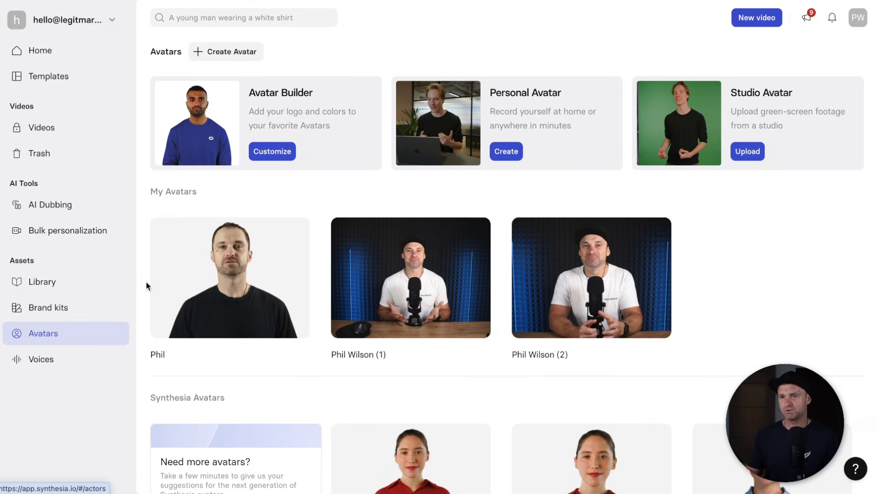
mouse_move(551, 257)
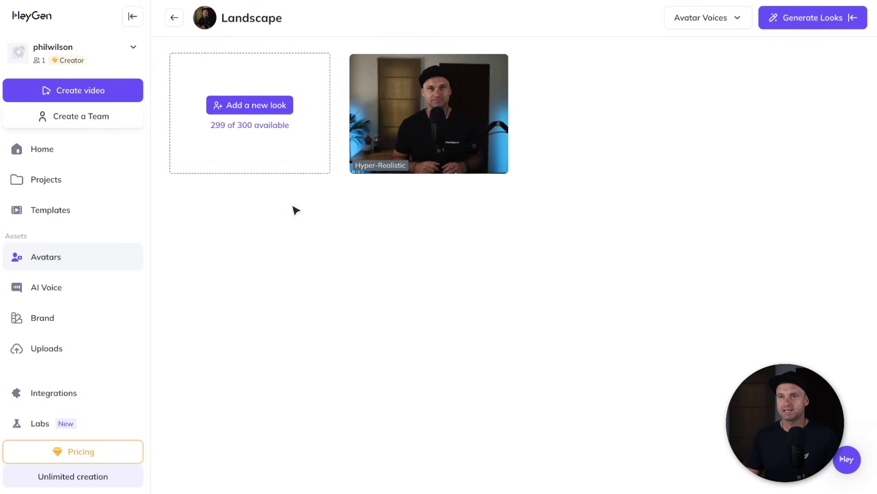
mouse_move(449, 85)
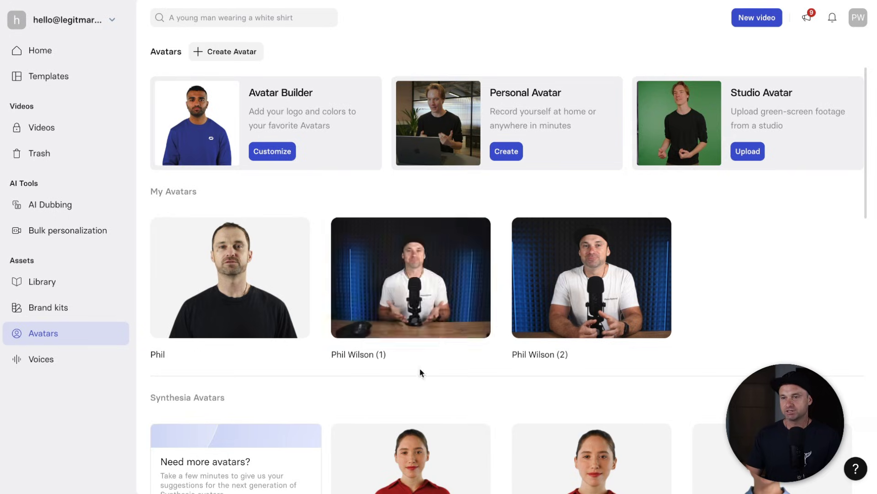
Preview the Landscape avatar's Hyper-Realistic look and start a new AI Studio video with it
mouse_move(393, 273)
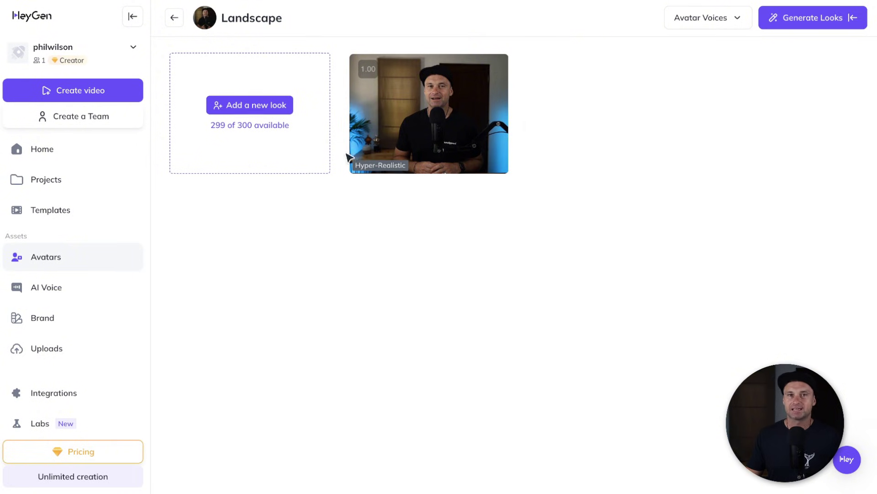
left_click(446, 120)
left_click(539, 362)
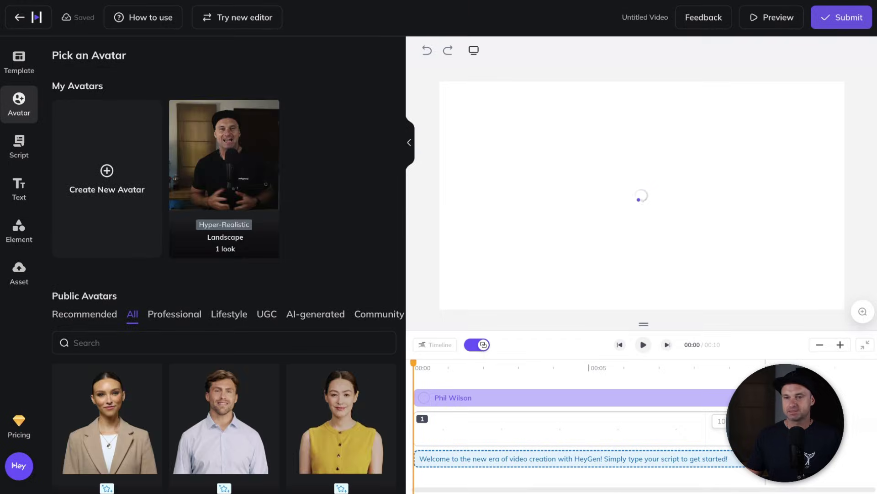
left_click(20, 140)
Paste the comparison script over the placeholder and give it the personal avatar's own voice
triple_click(144, 172)
type("Hey my name is Phil and this is an epic comparison video, thanks for watching it with me!")
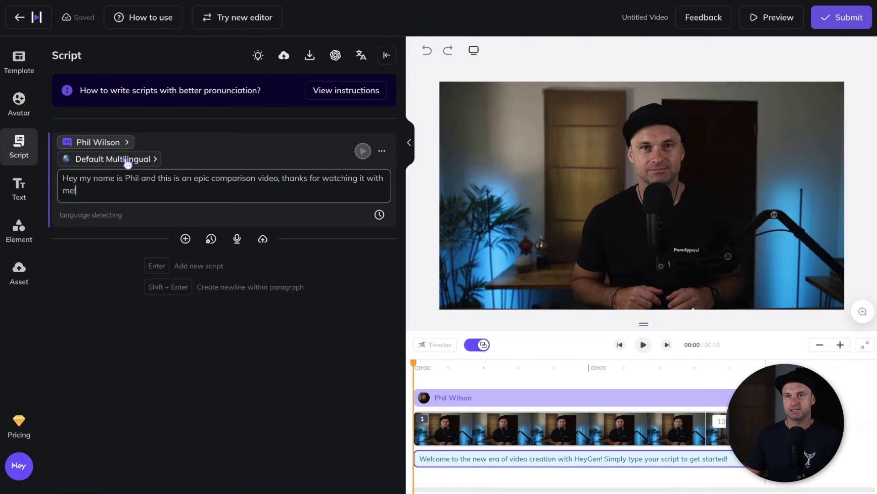
left_click(131, 143)
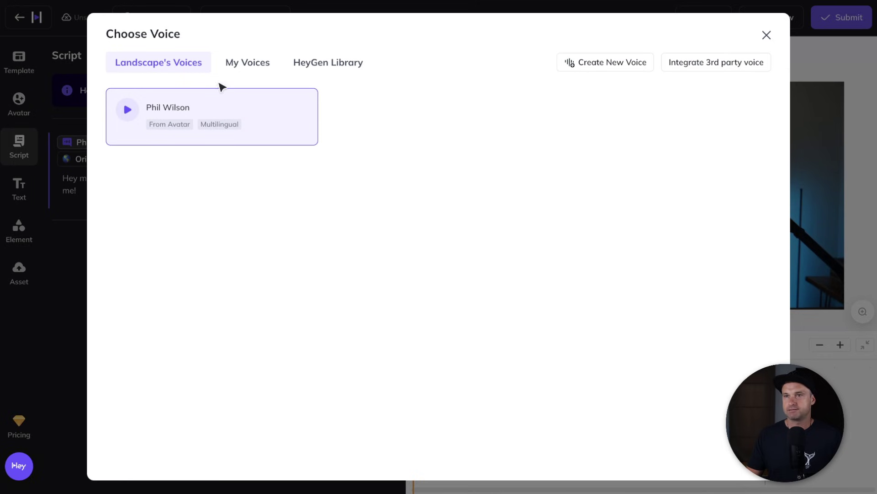
left_click(327, 64)
left_click(165, 68)
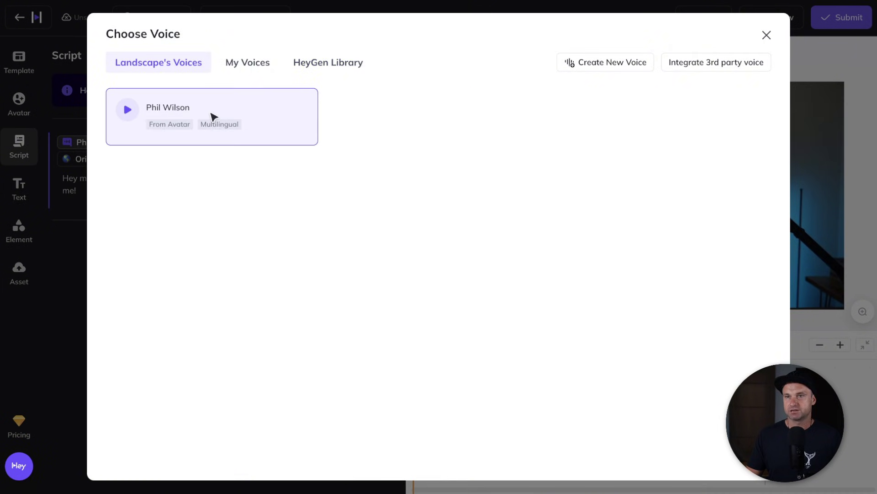
left_click(214, 116)
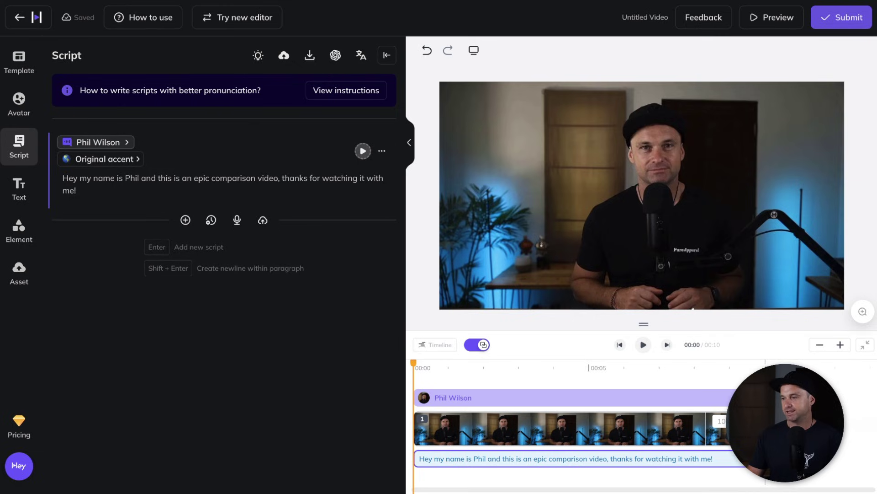
Name the video 'Avatar Heygen', submit it for rendering, and start the stopwatch timing it
left_click(699, 278)
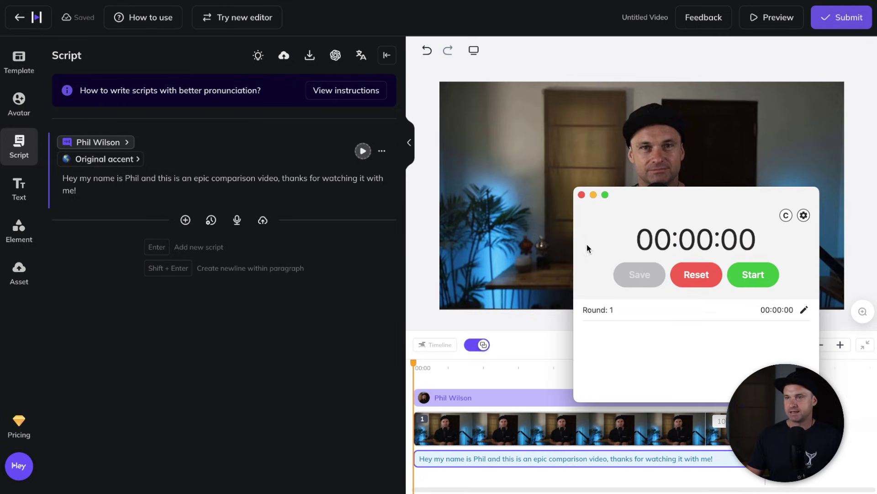
left_click_drag(733, 205, 549, 385)
left_click(800, 77)
left_click(840, 18)
double_click(429, 143)
triple_click(420, 139)
type("Ava")
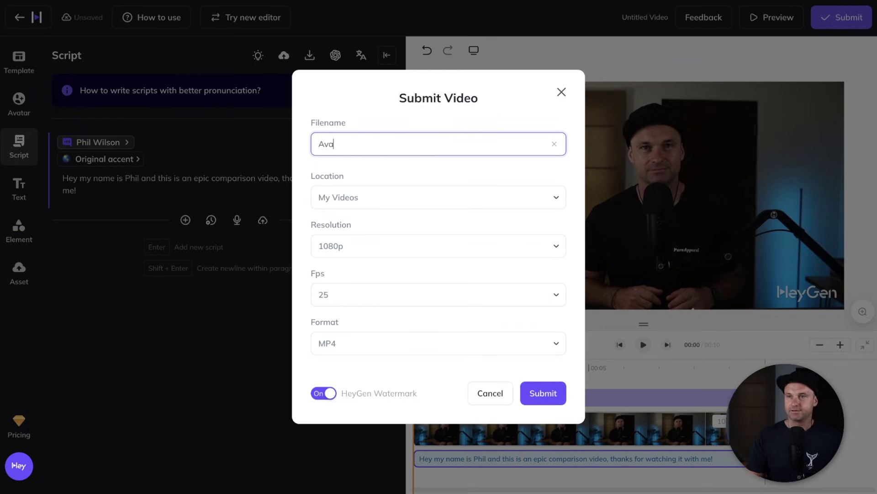
type("tar Heygen")
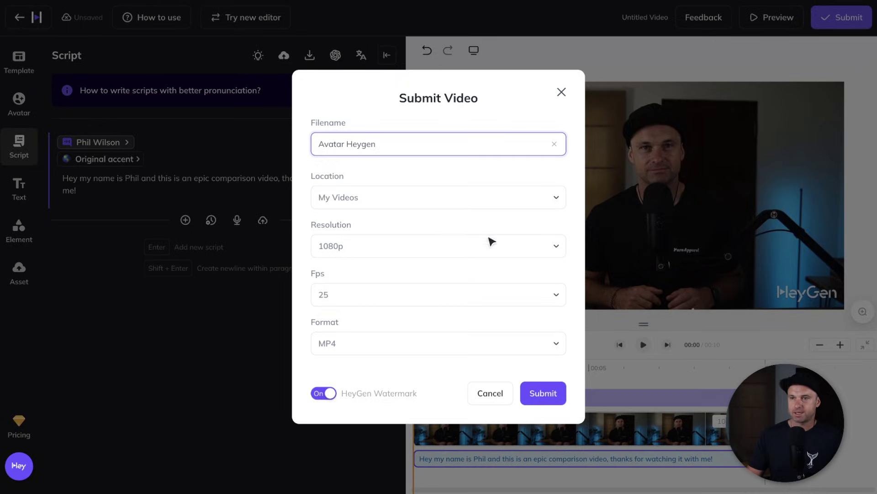
left_click(542, 391)
left_click(569, 453)
left_click_drag(546, 382, 665, 239)
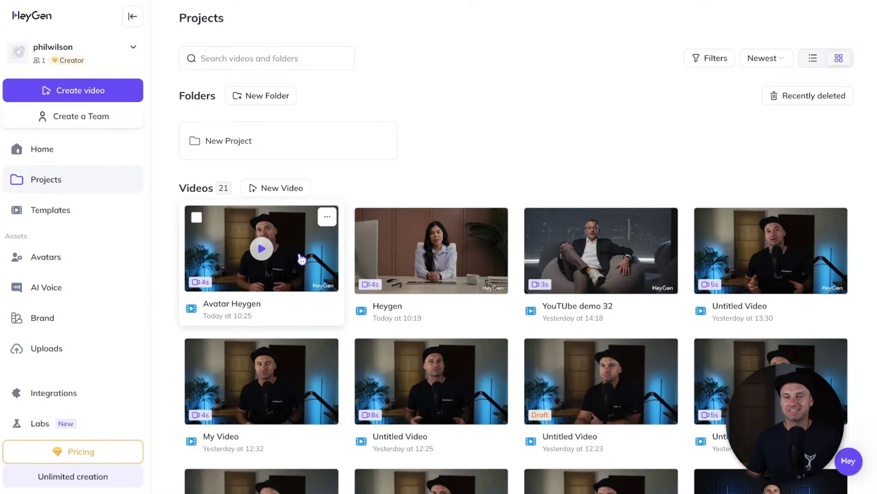
Open the Avatar Heygen video, play it through twice, and download it at 1080P
left_click(302, 261)
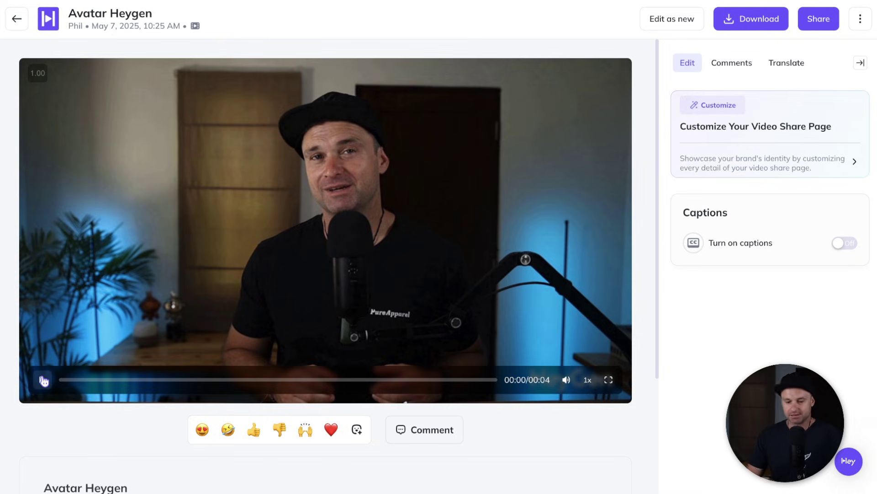
left_click(44, 380)
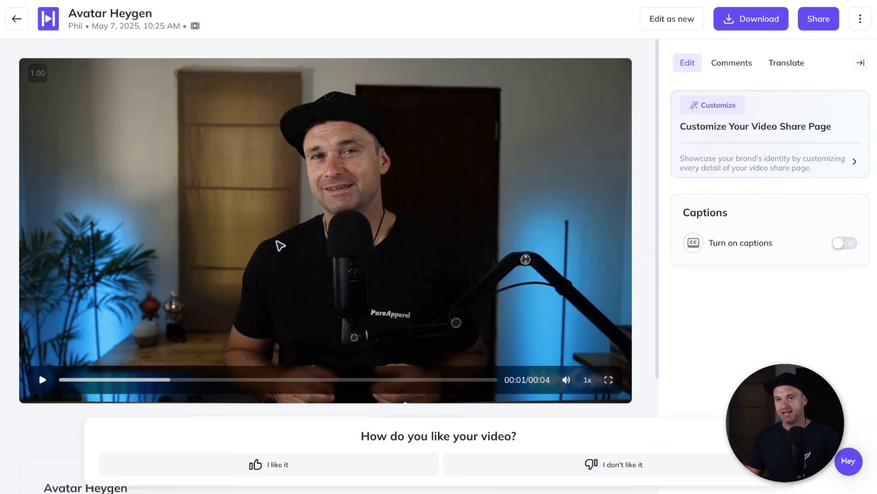
left_click(42, 379)
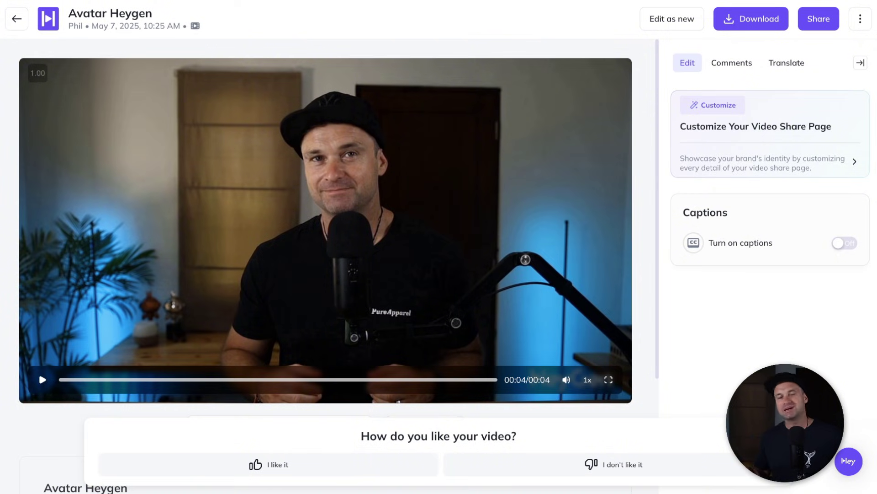
left_click(754, 23)
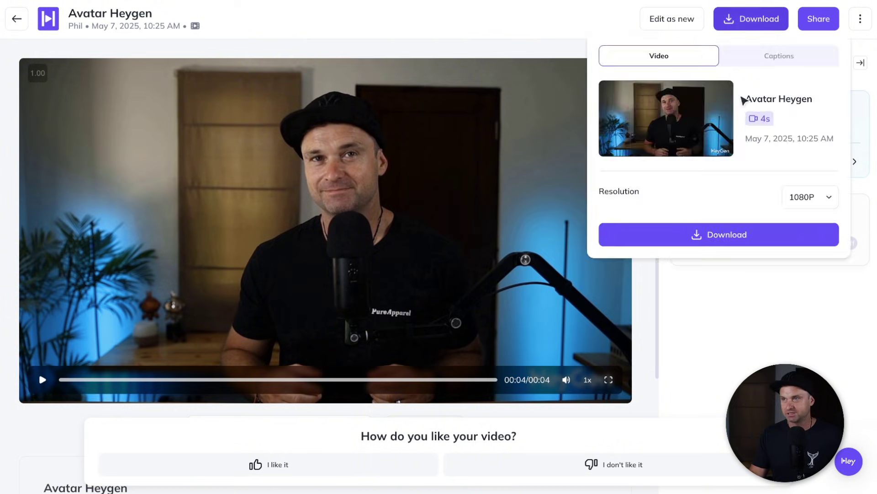
left_click(276, 35)
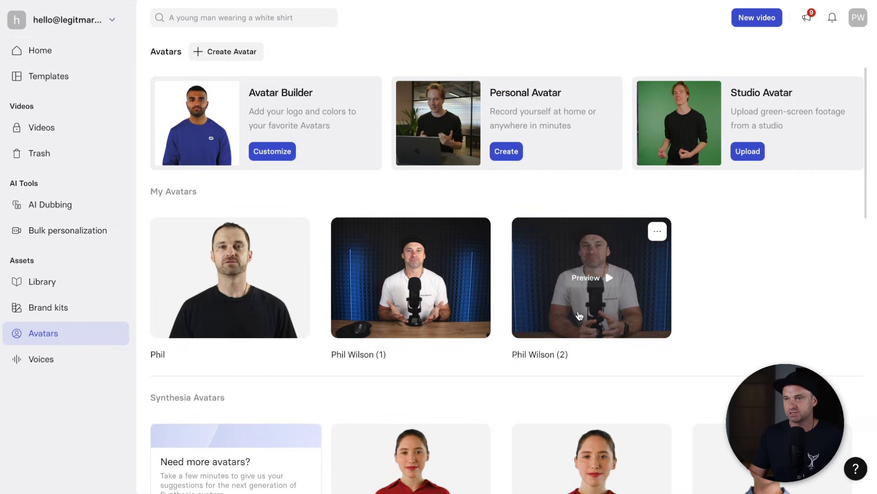
Start a new video with the personal (2) avatar and paste in the comparison script
left_click(513, 311)
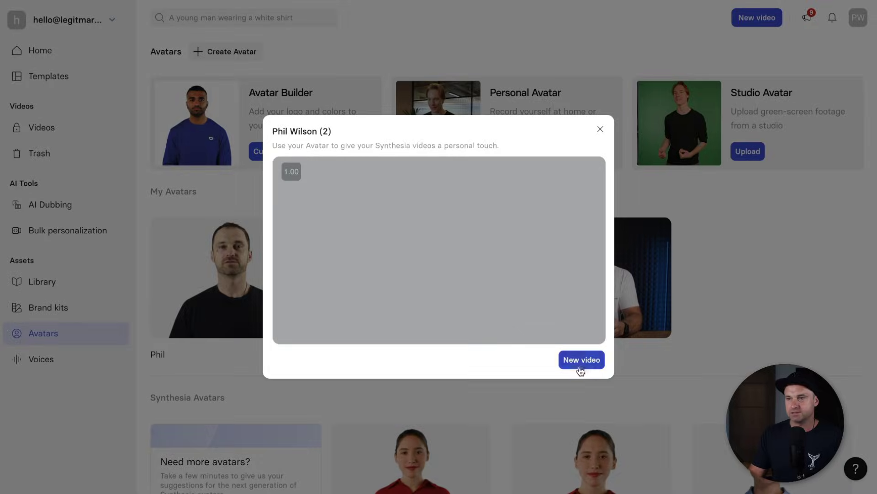
left_click(580, 364)
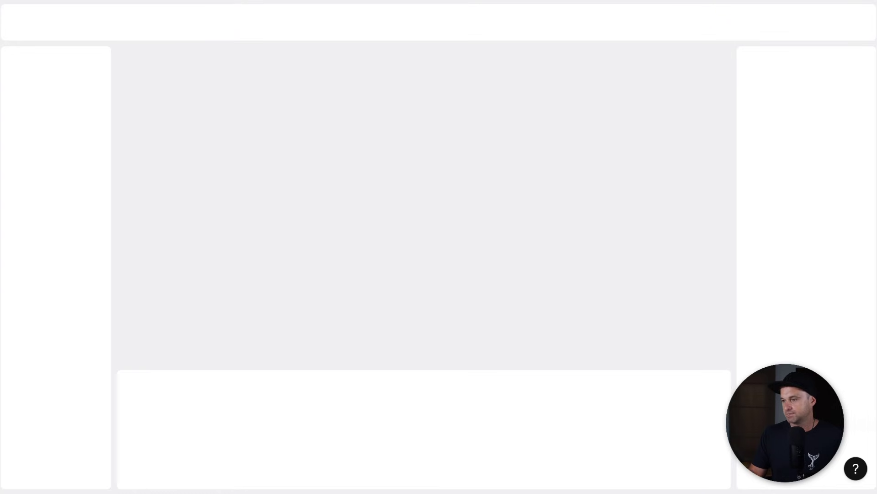
left_click(638, 312)
left_click(415, 427)
left_click(289, 434)
type("Hey my name is Phil and this is an epic comparison video, thanks for watching it with me!")
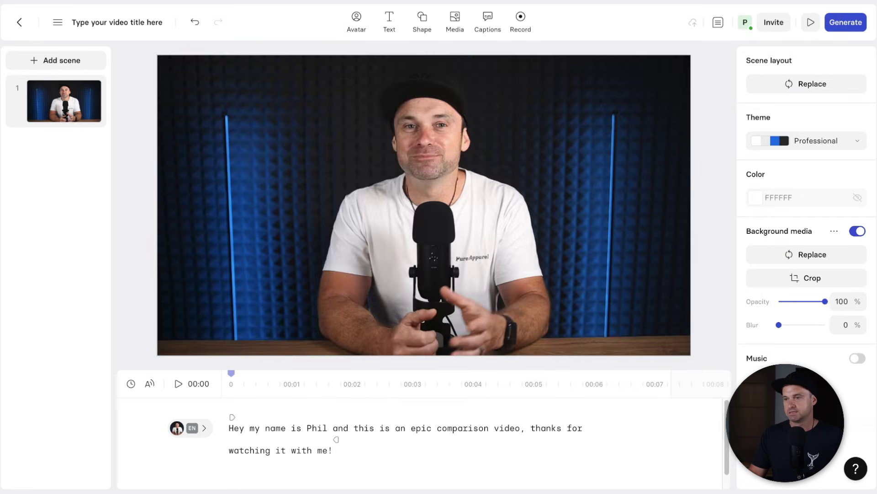
Title the video 'AI Phil Synthesia' and start generating it, with the stopwatch running
left_click(846, 24)
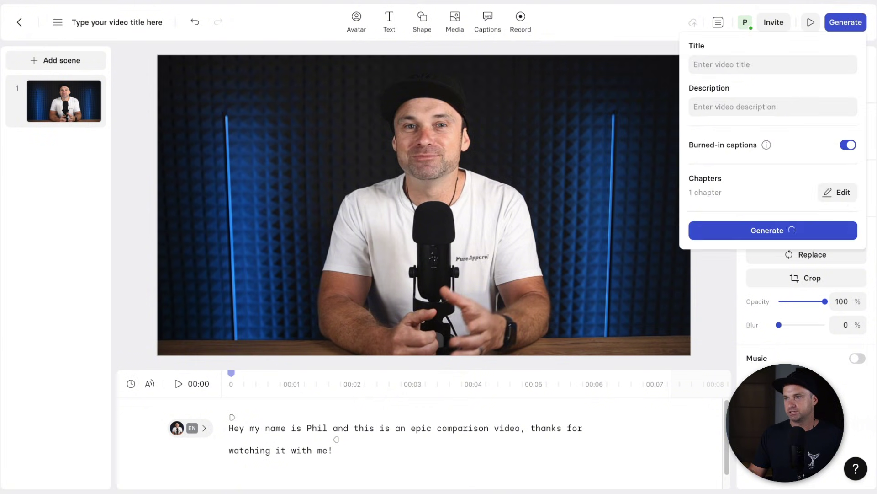
left_click(744, 65)
type("AI Phil Synthesia")
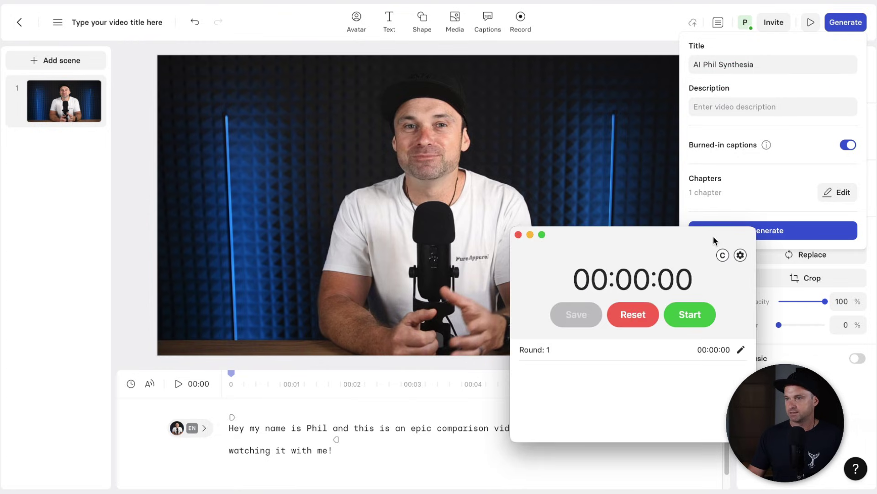
left_click(773, 138)
left_click(711, 489)
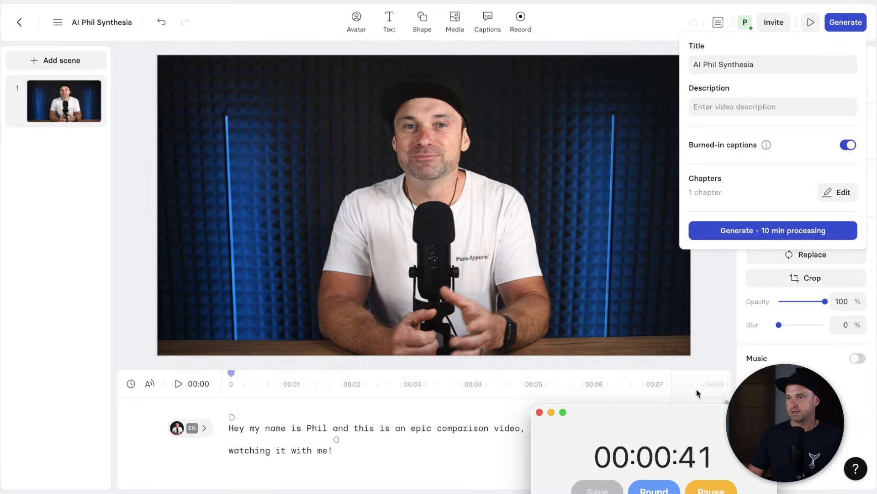
left_click_drag(662, 418, 457, 133)
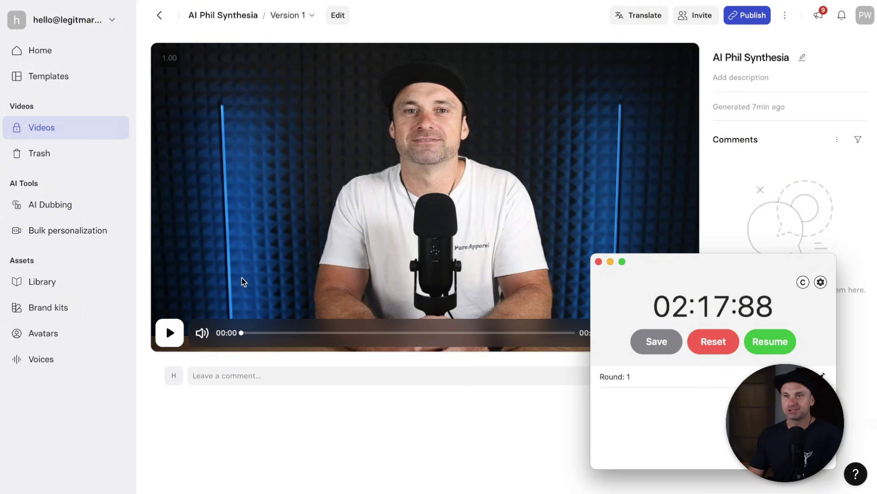
Play back the generated AI Phil Synthesia video from its video page
left_click(170, 333)
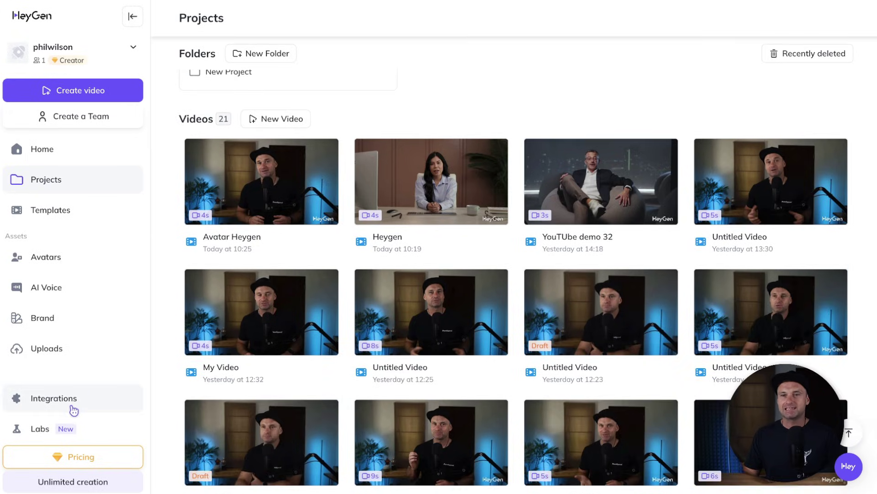
left_click_drag(70, 398, 102, 403)
Scroll down through HeyGen's integration cards and back up to the top
scroll(588, 225, "down", 10)
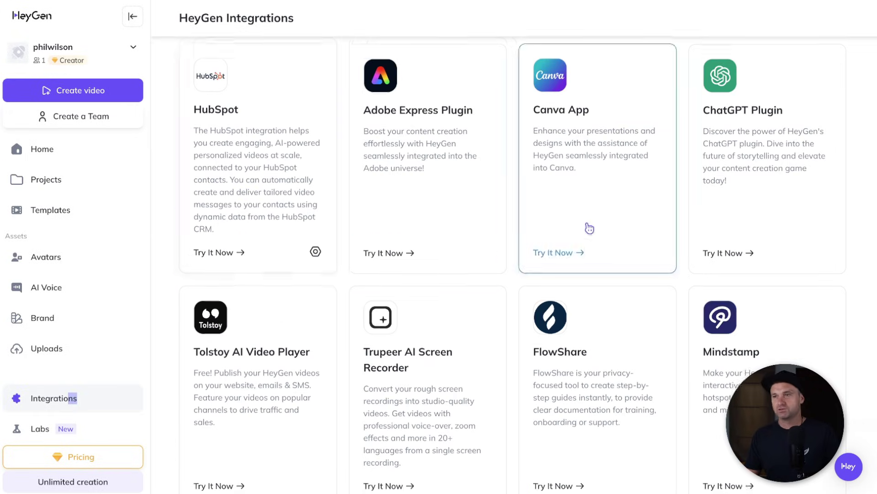
scroll(383, 240, "up", 10)
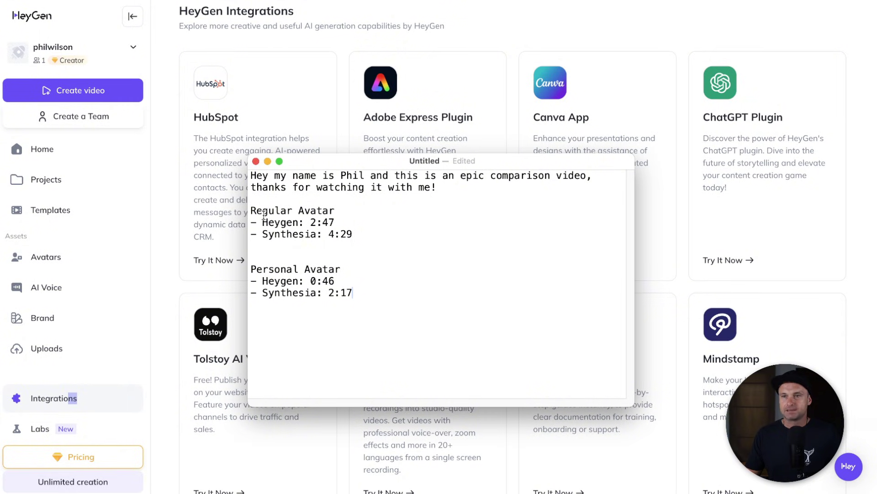
left_click_drag(263, 221, 341, 226)
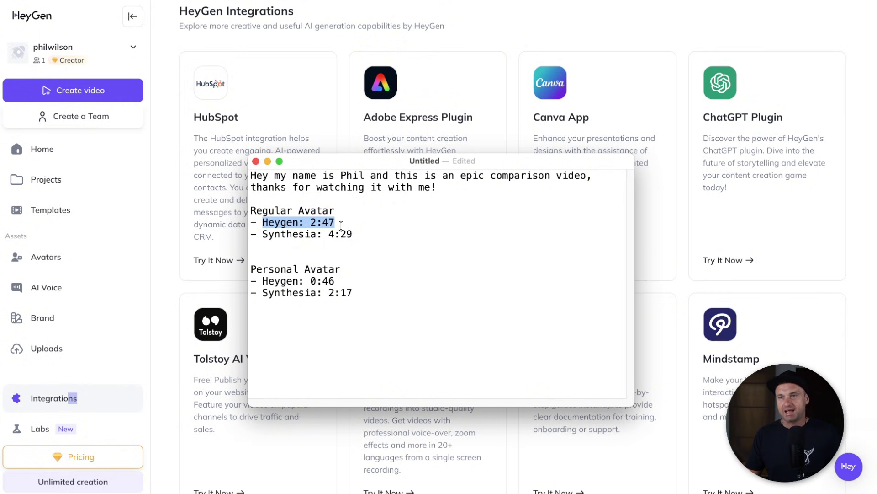
left_click_drag(249, 233, 354, 234)
left_click(361, 235)
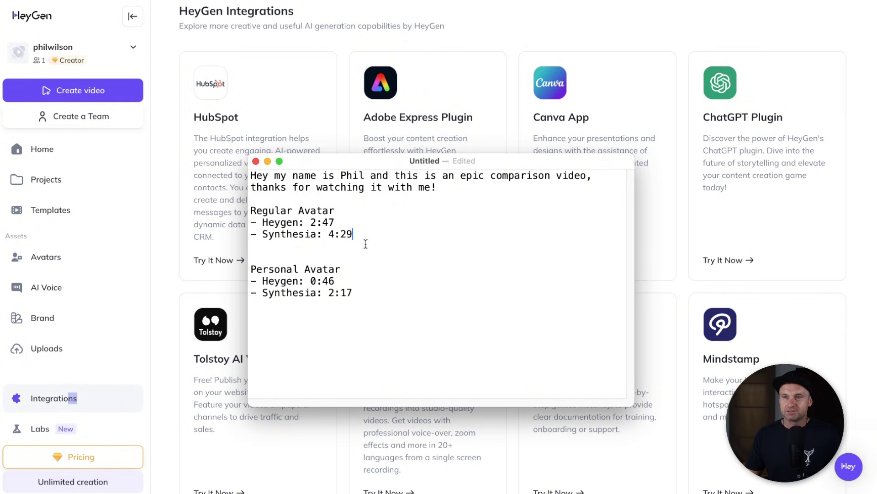
mouse_move(265, 281)
left_mouse_down()
mouse_move(336, 281)
mouse_move(269, 296)
left_mouse_up()
left_click(360, 283)
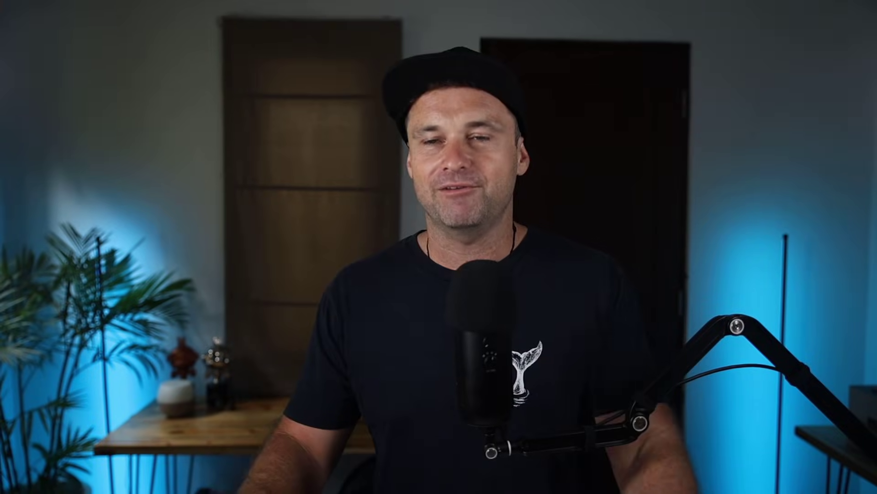